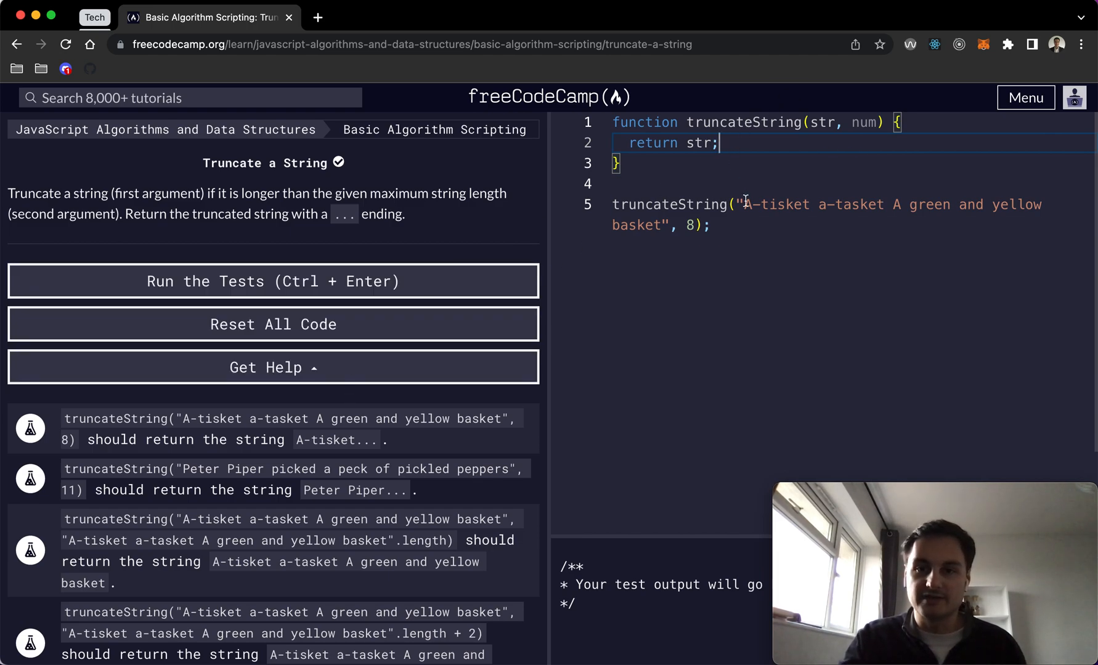
- Review the sample call on line 5: the 'A-tisket' string and length argument 8
drag(744, 204, 662, 225)
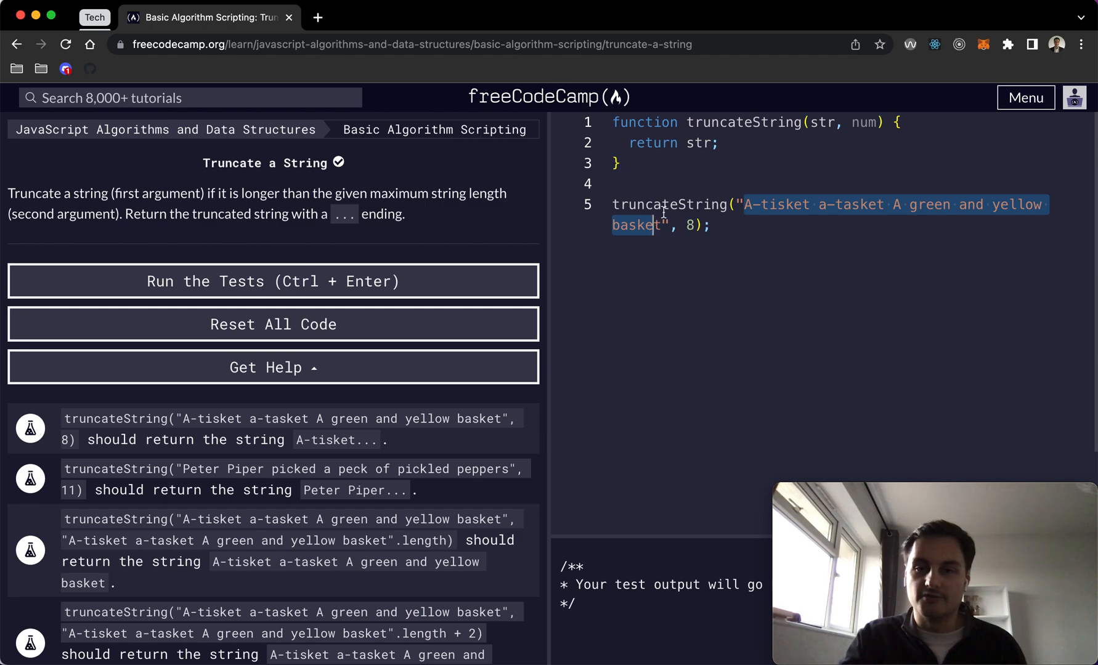
click(689, 224)
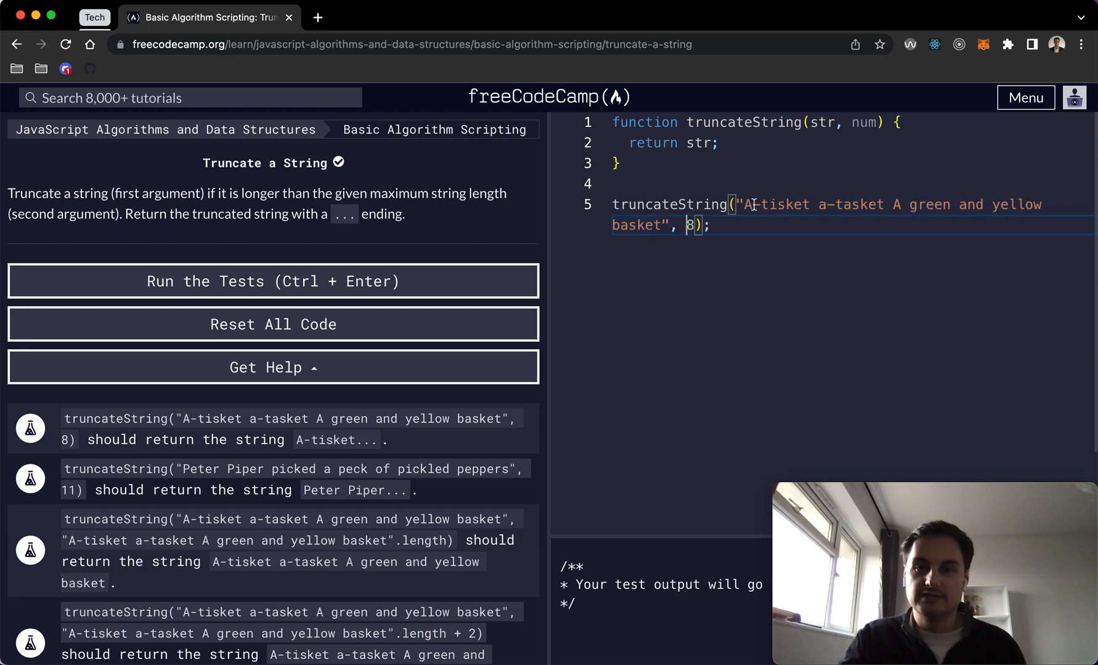
drag(743, 204, 810, 206)
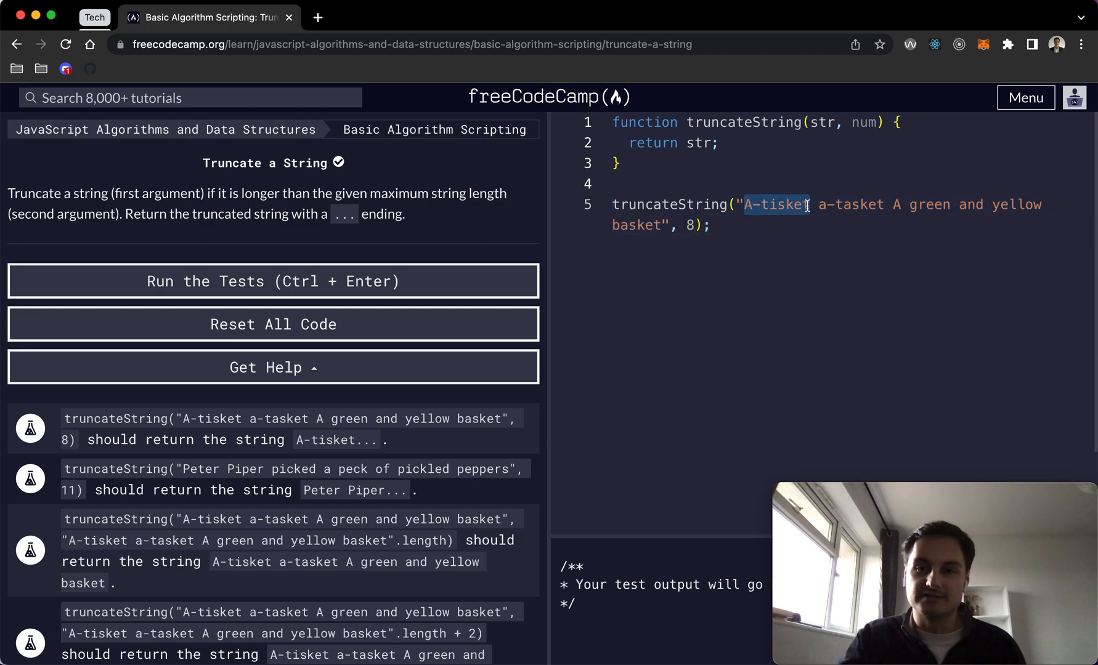
click(809, 206)
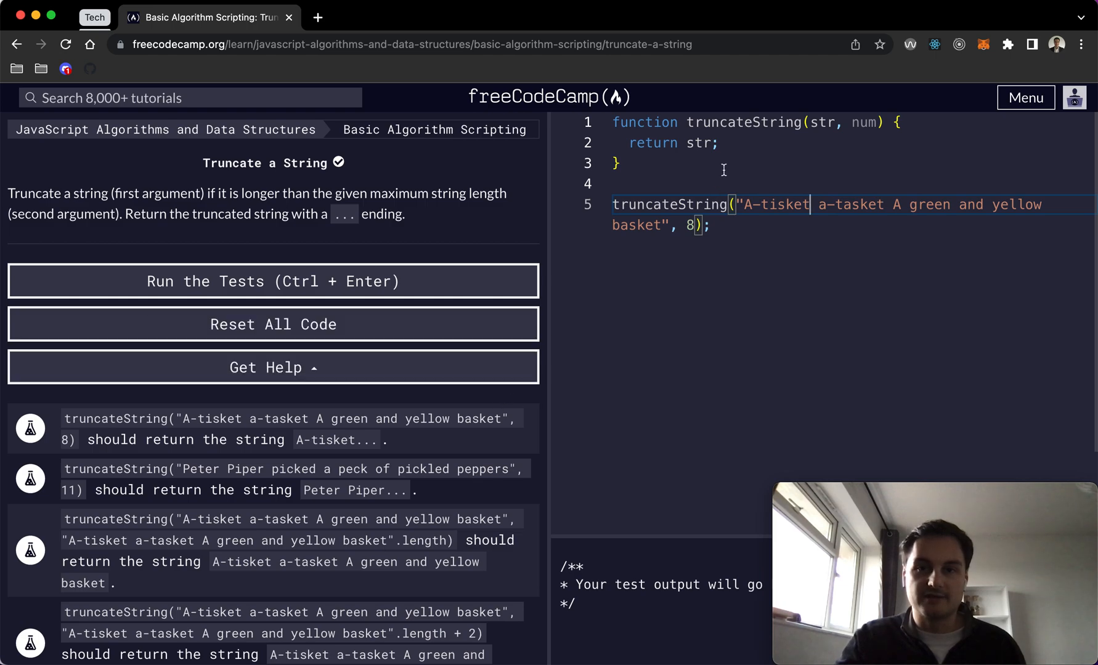
- Draft the return line as the ternary 'str.length > num ? str... : str;'
click(730, 144)
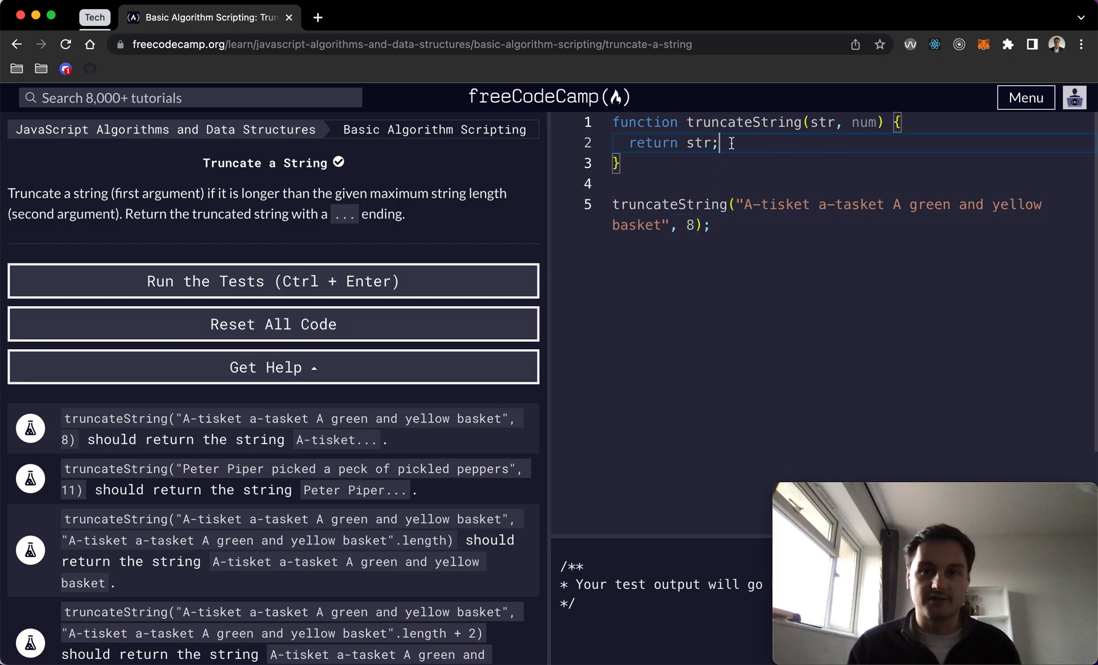
key(BackSpace)
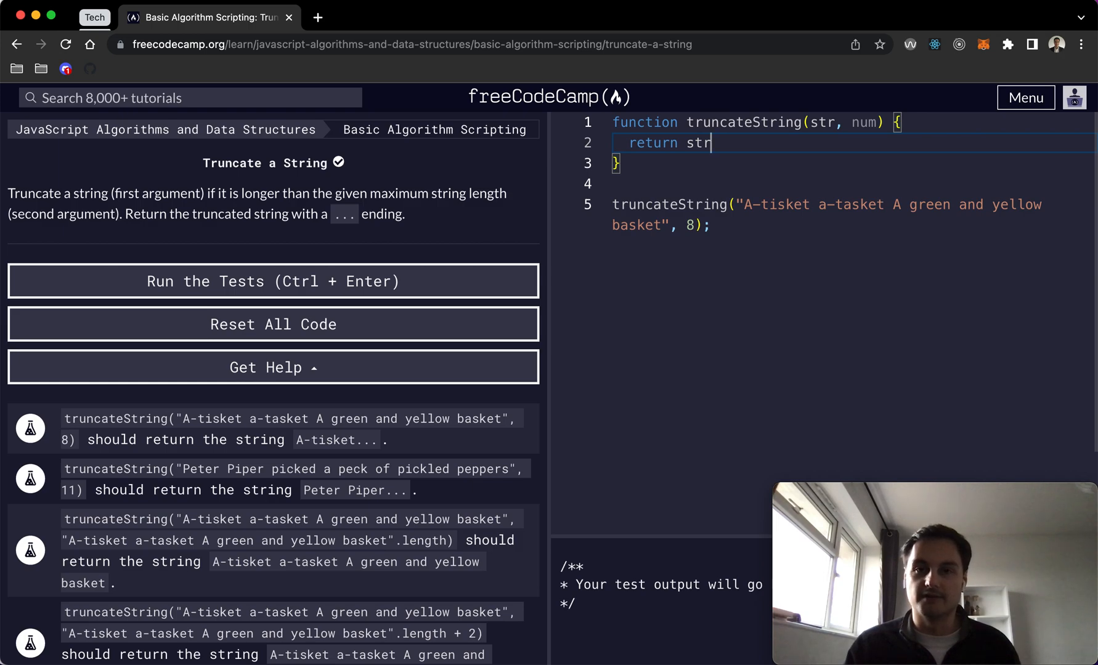
text(.length )
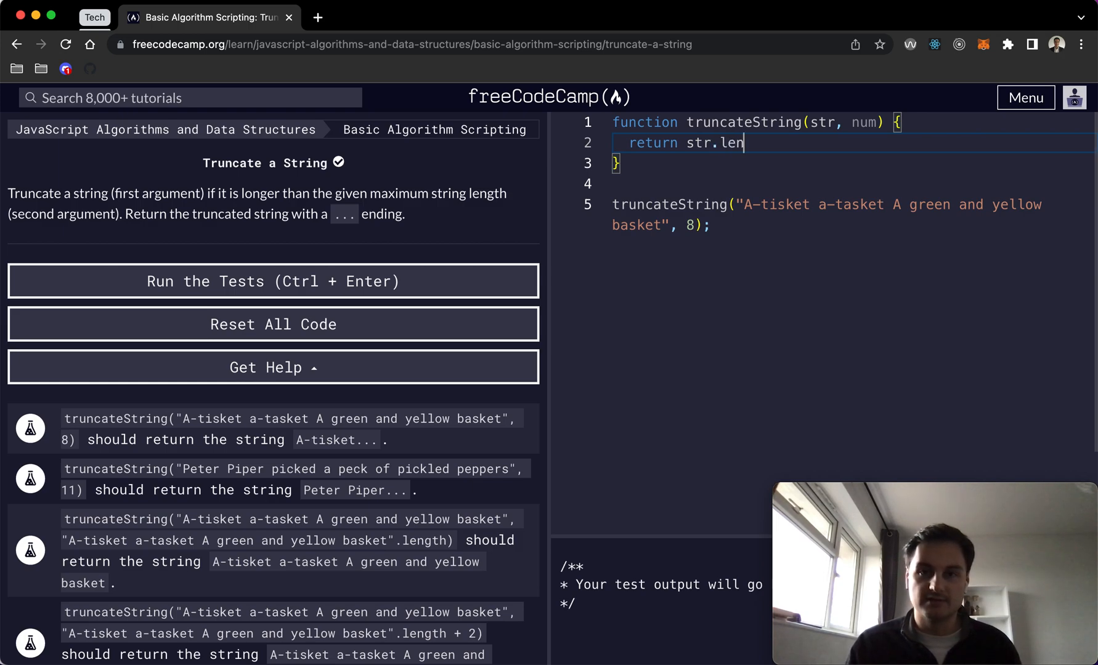
text(> n)
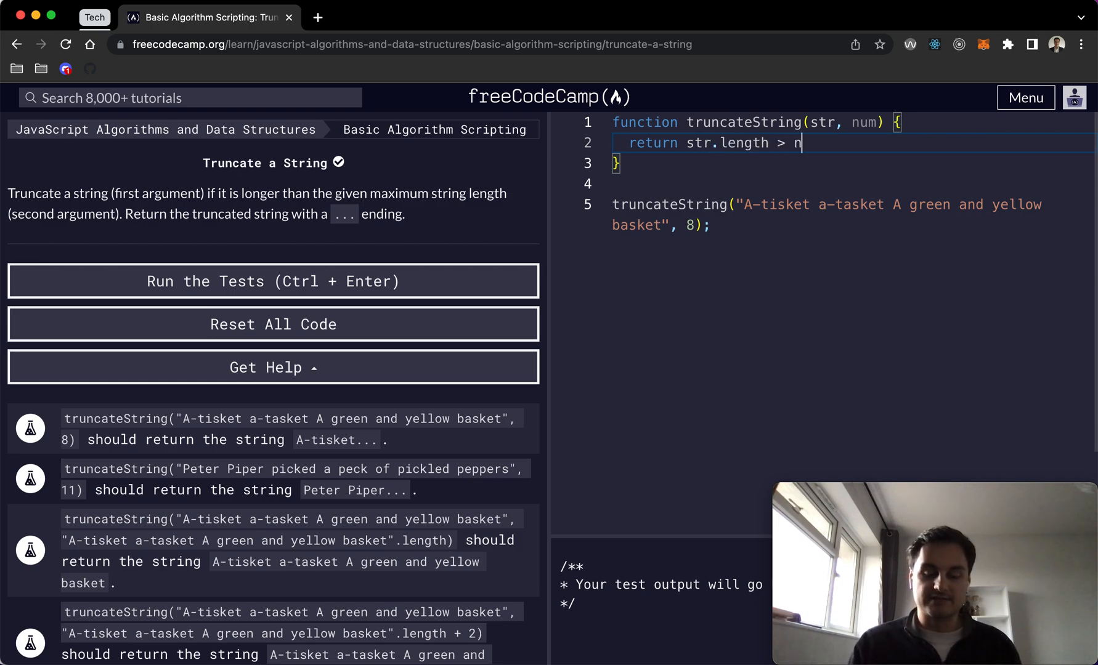
text(um ?)
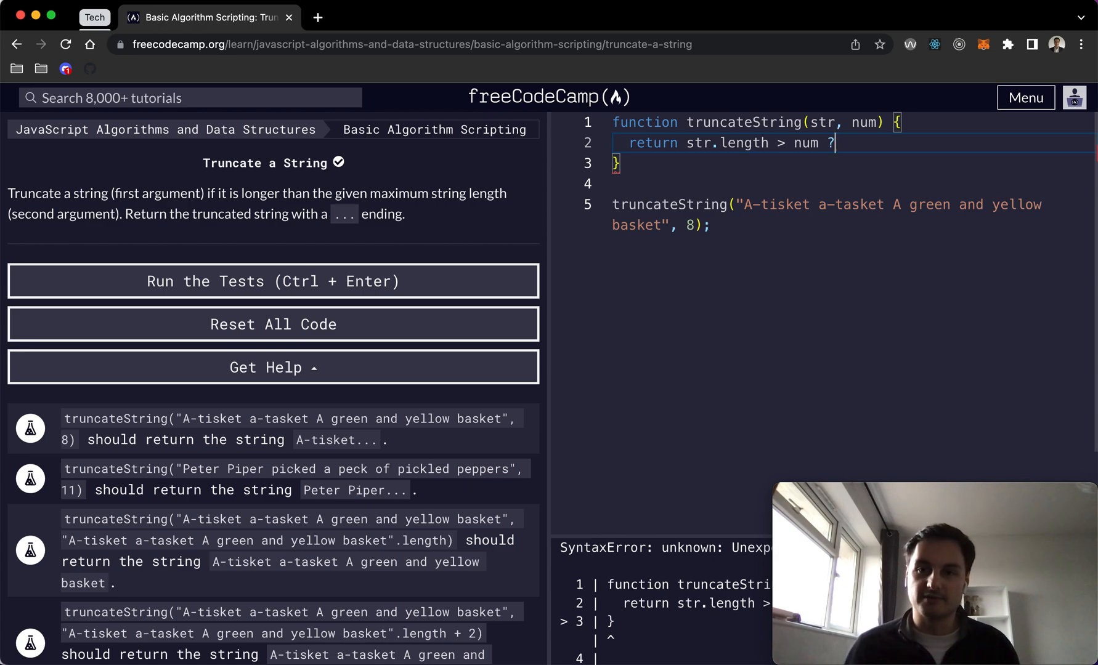
text( s)
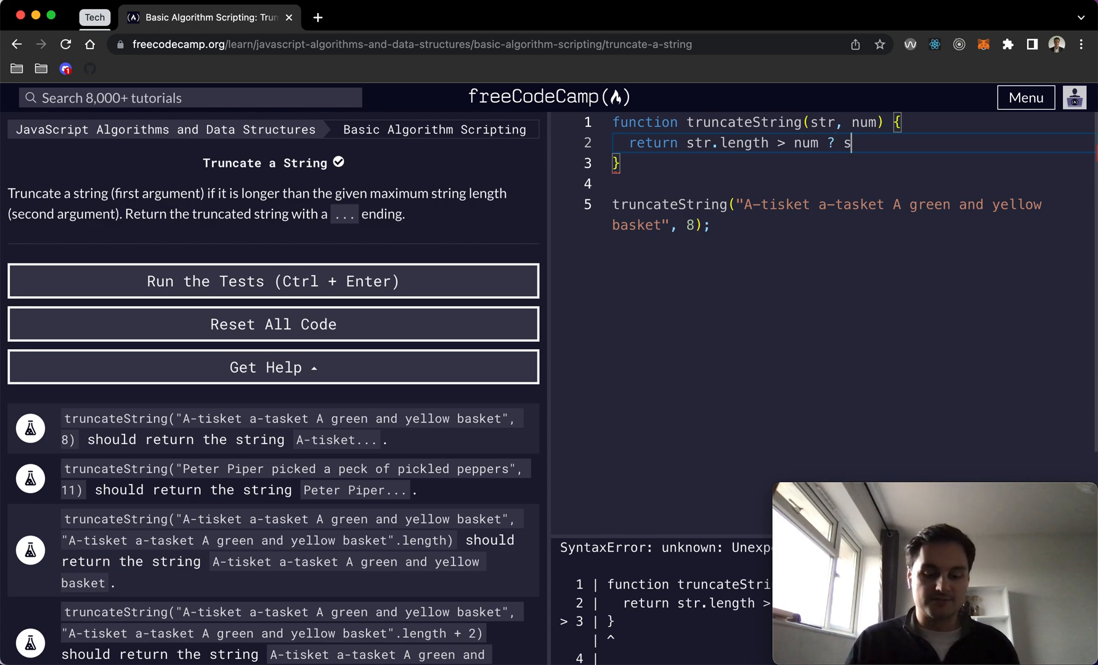
text(tr)
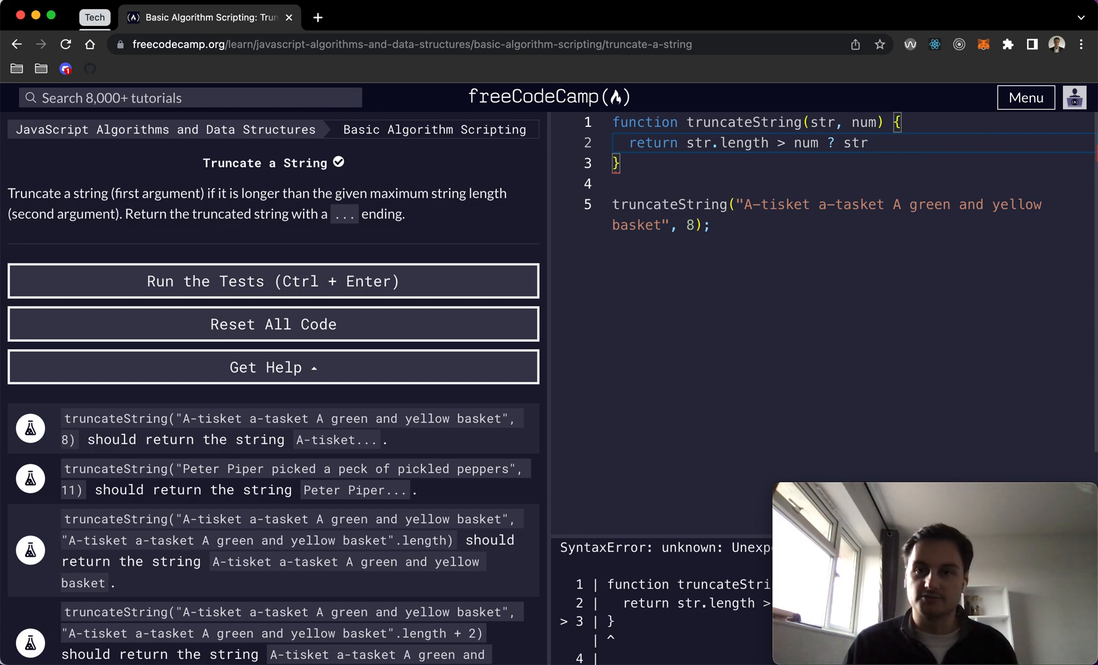
text(..)
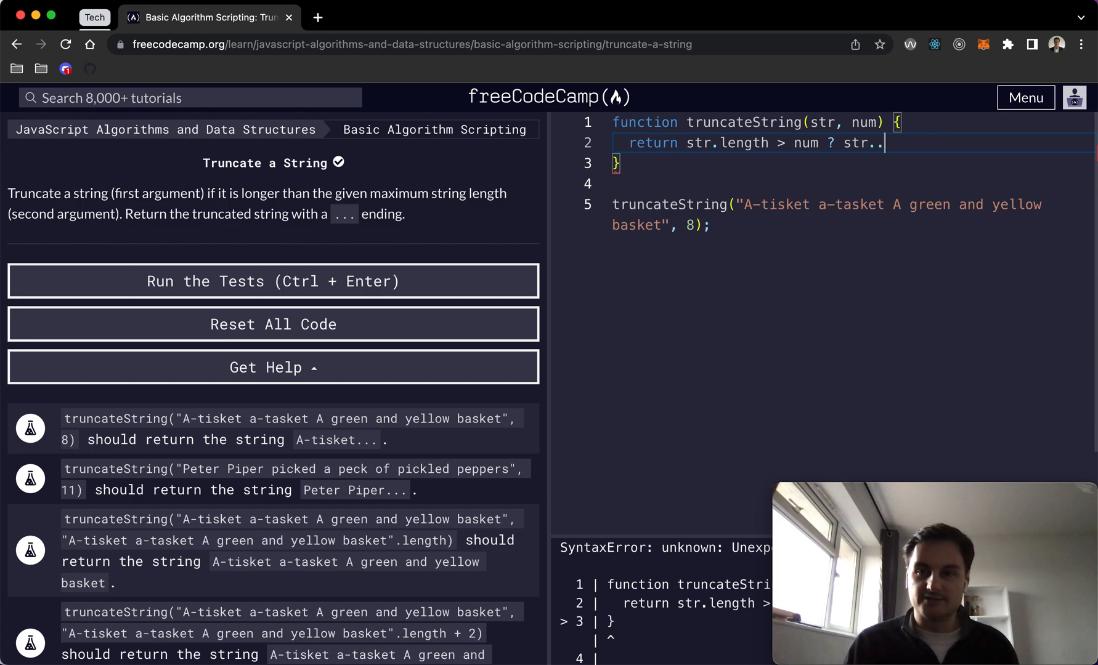
text(. :)
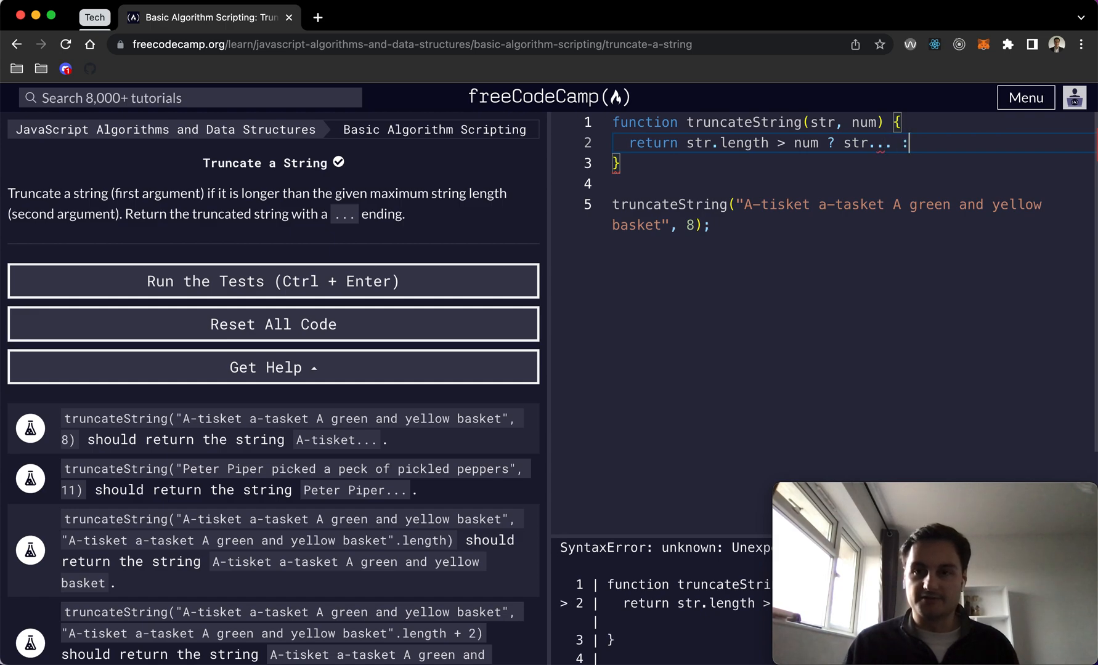
text( str;)
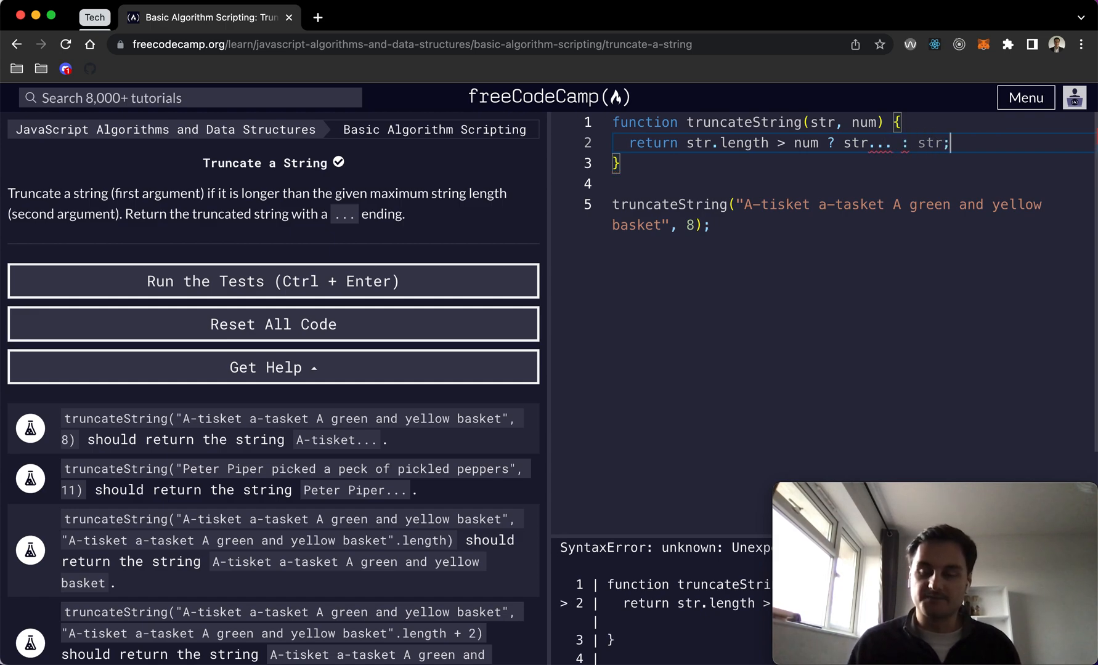
key(Left)
key(Left)
key(Left)
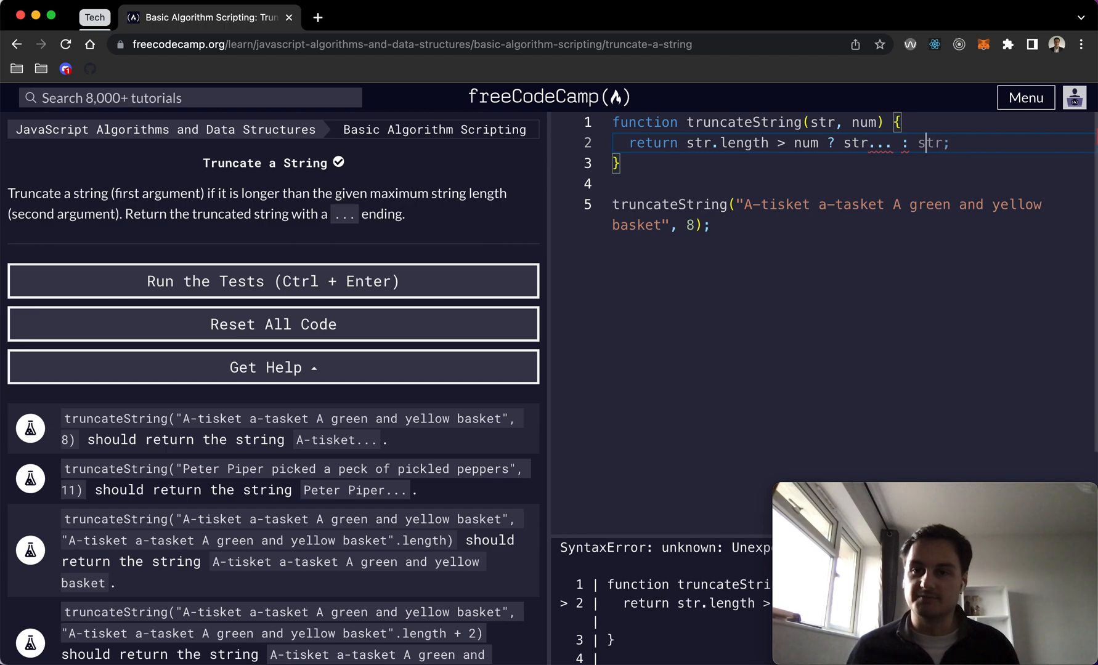
key(Left)
key(Left)
key(Left)
key(Left)
key(Left)
key(Left)
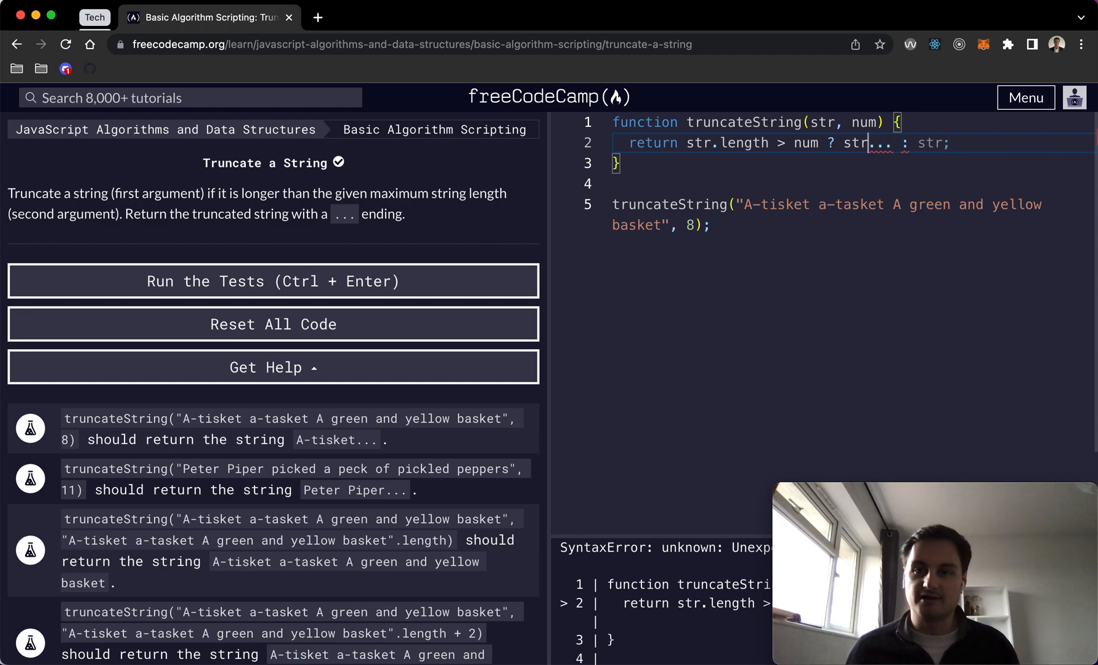
key(Left)
key(Left)
key(Left)
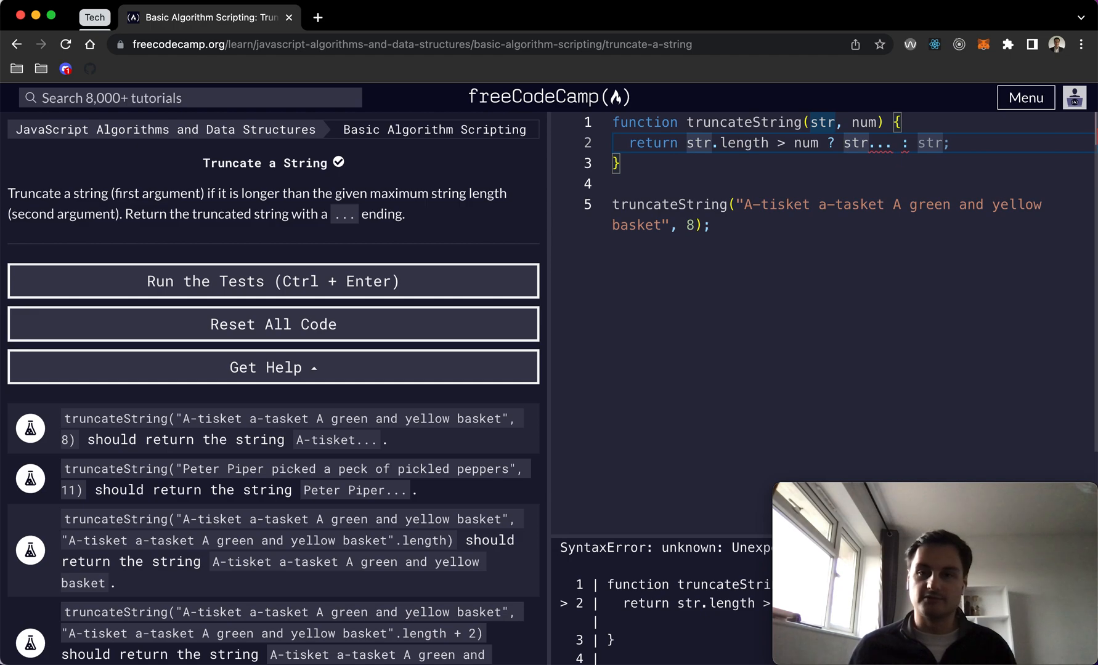
- Fix the malformed dots string after str on the return line
key(Right)
key(Right)
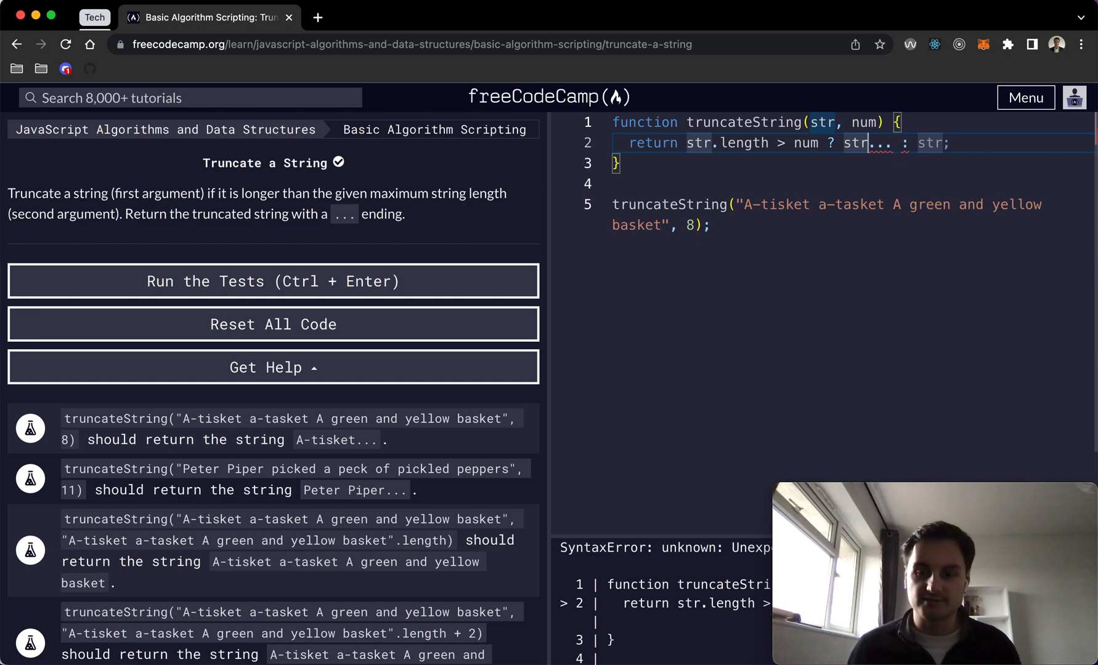
key(Right)
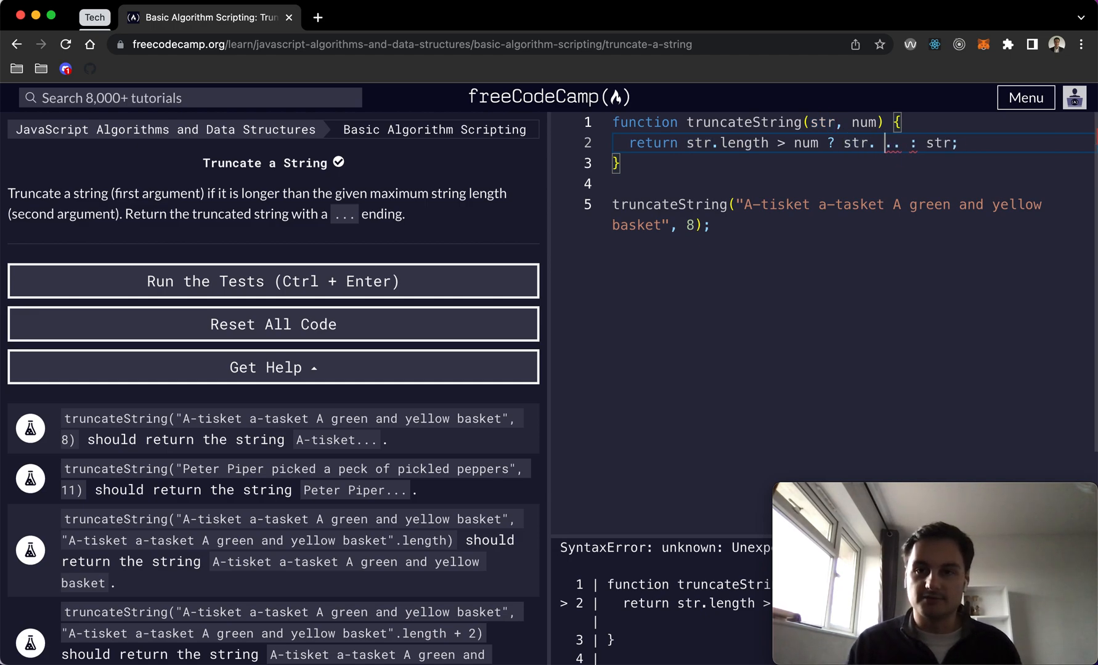
key(BackSpace)
key(BackSpace)
text(+ )
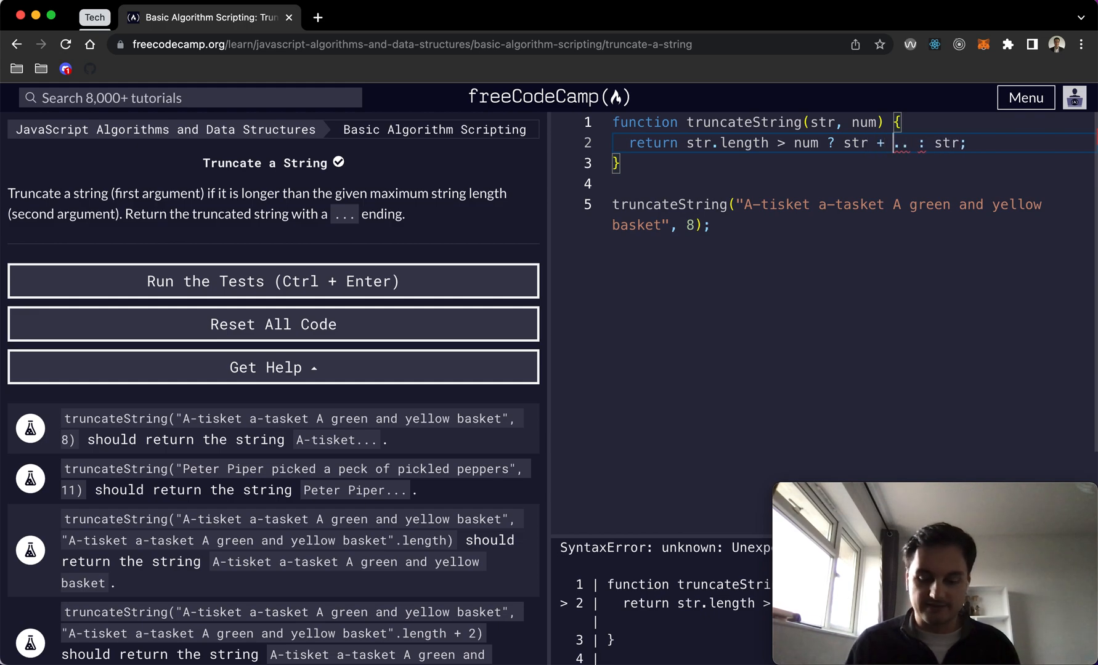
text(.)
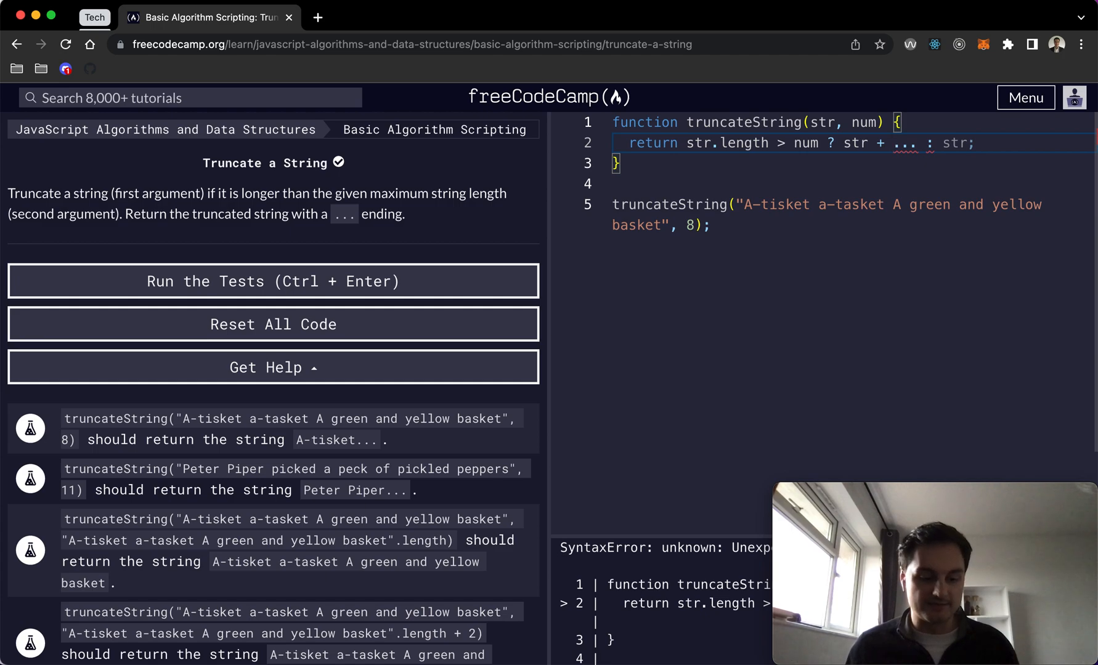
text(")
key(Down)
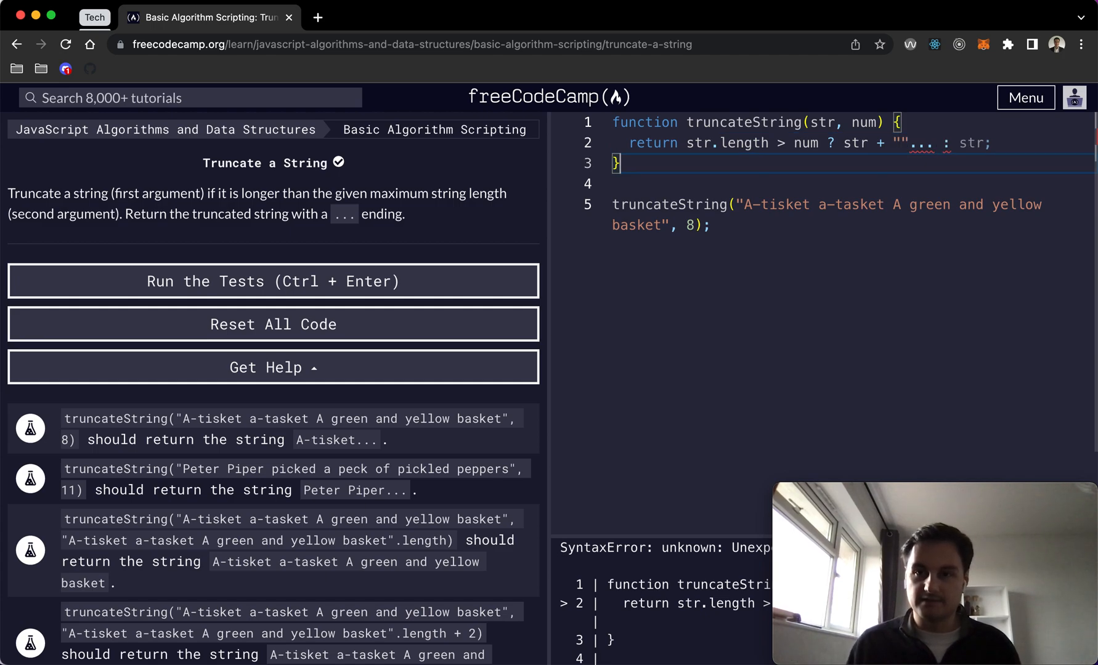
key(Up)
key(End)
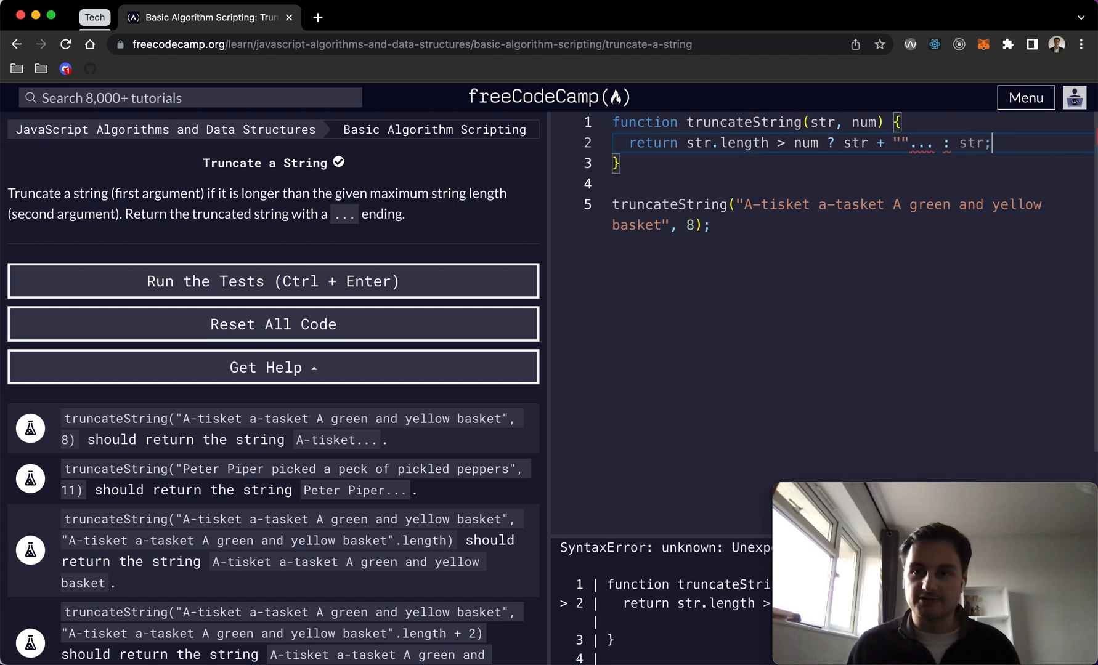
key(Left)
key(Left)
key(Left)
key(Left)
key(Left)
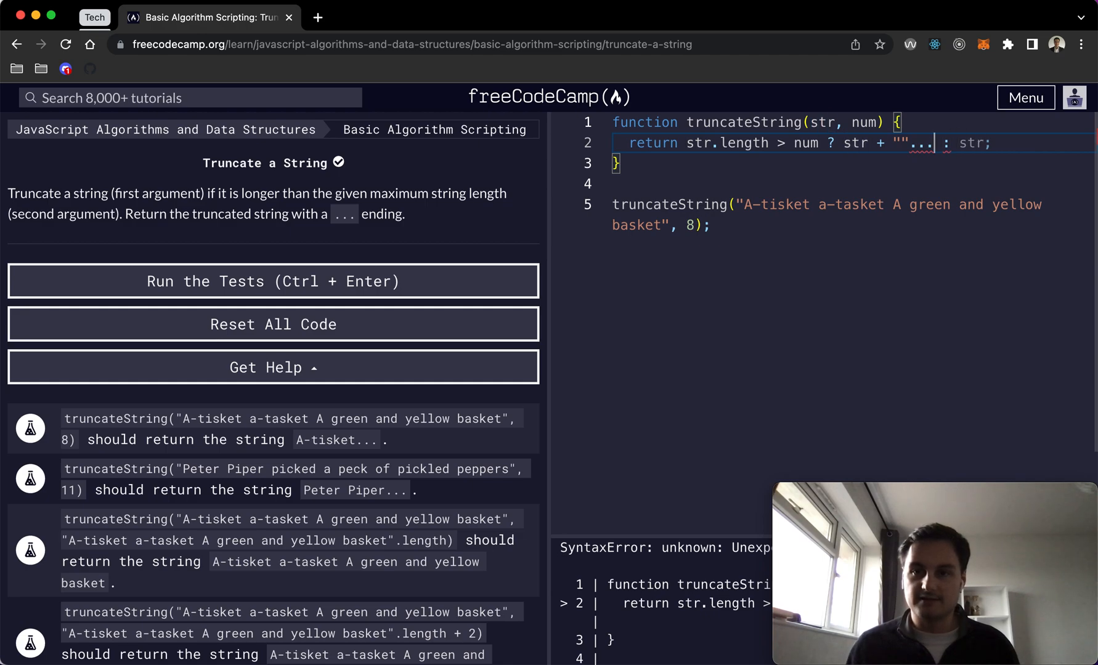
key(Left)
key(BackSpace)
key(BackSpace)
key(BackSpace)
text(..")
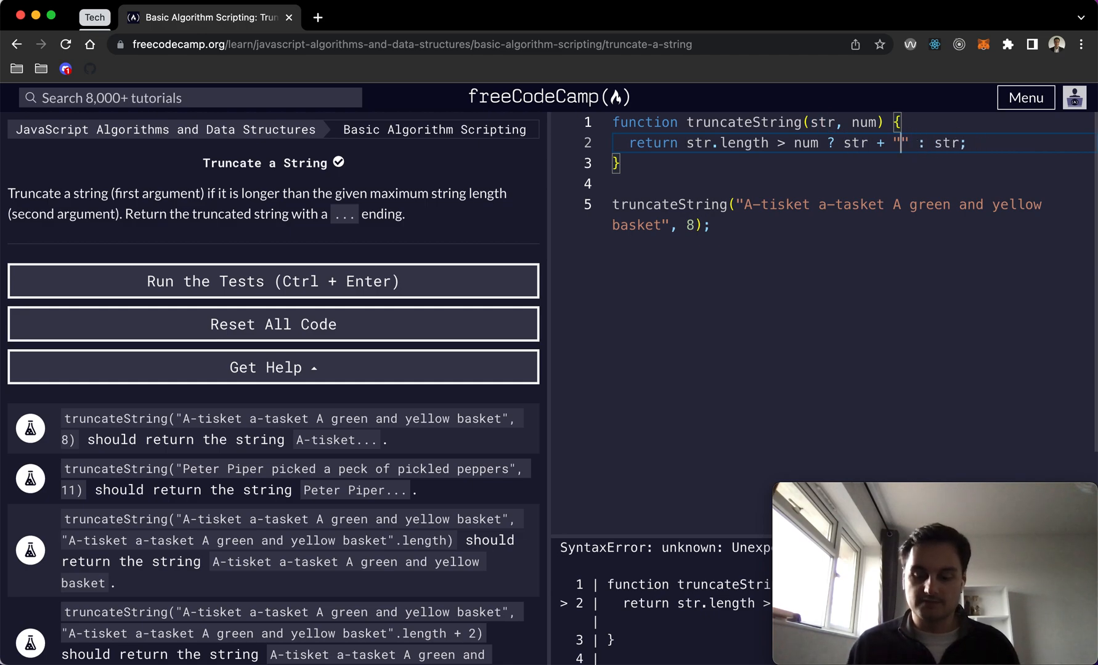
text(...)
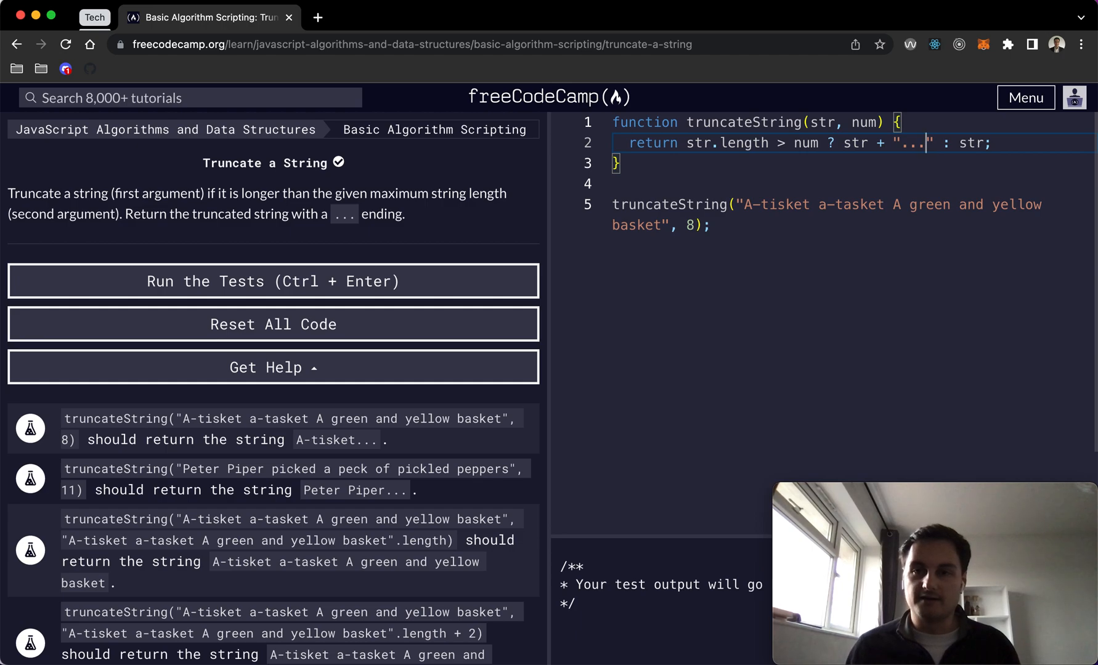
- Erase the str + "..." expression from the ternary's true branch
key(Right)
key(Right)
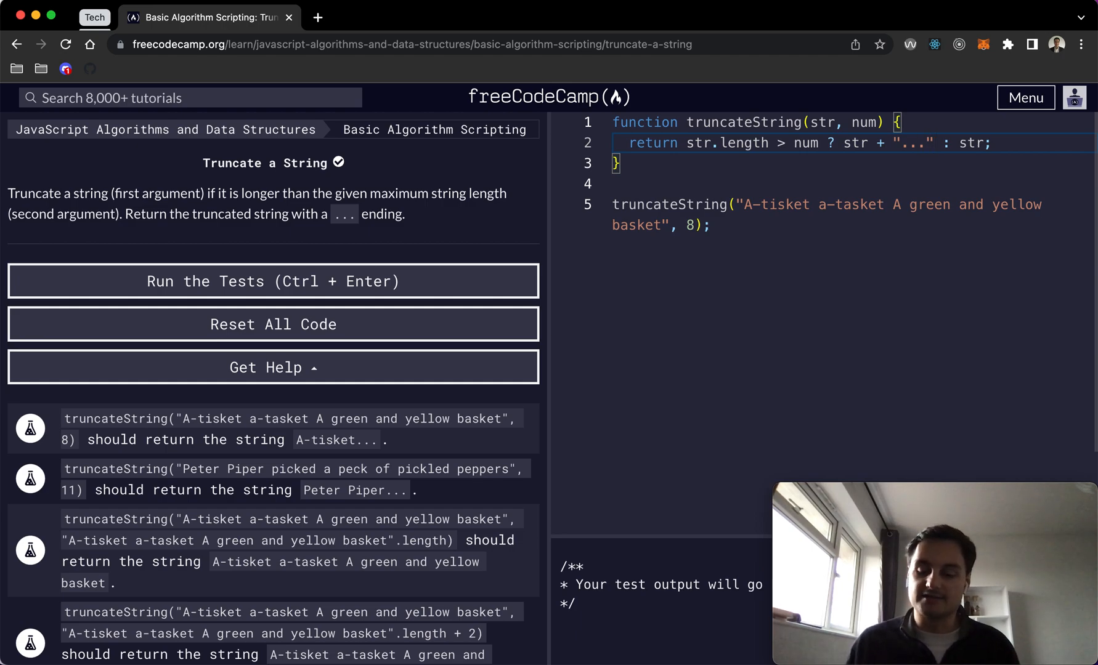
key(BackSpace)
key(BackSpace)
key(BackSpace)
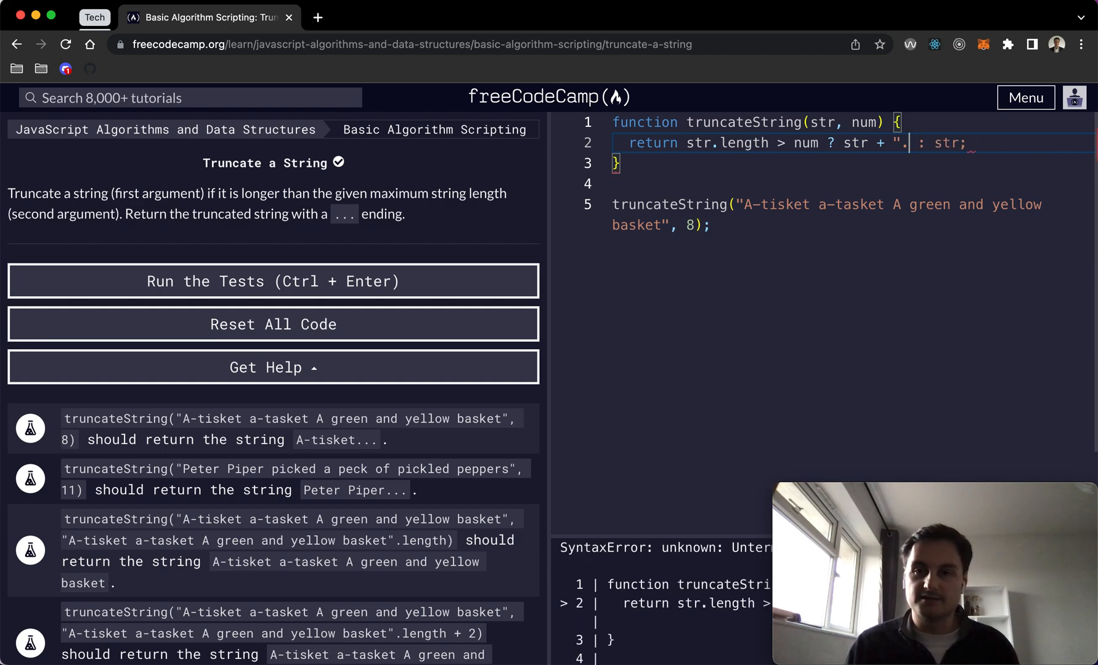
key(BackSpace)
key(BackSpace)
key(BackSpace)
key(BackSpace)
key(BackSpace)
key(BackSpace)
key(BackSpace)
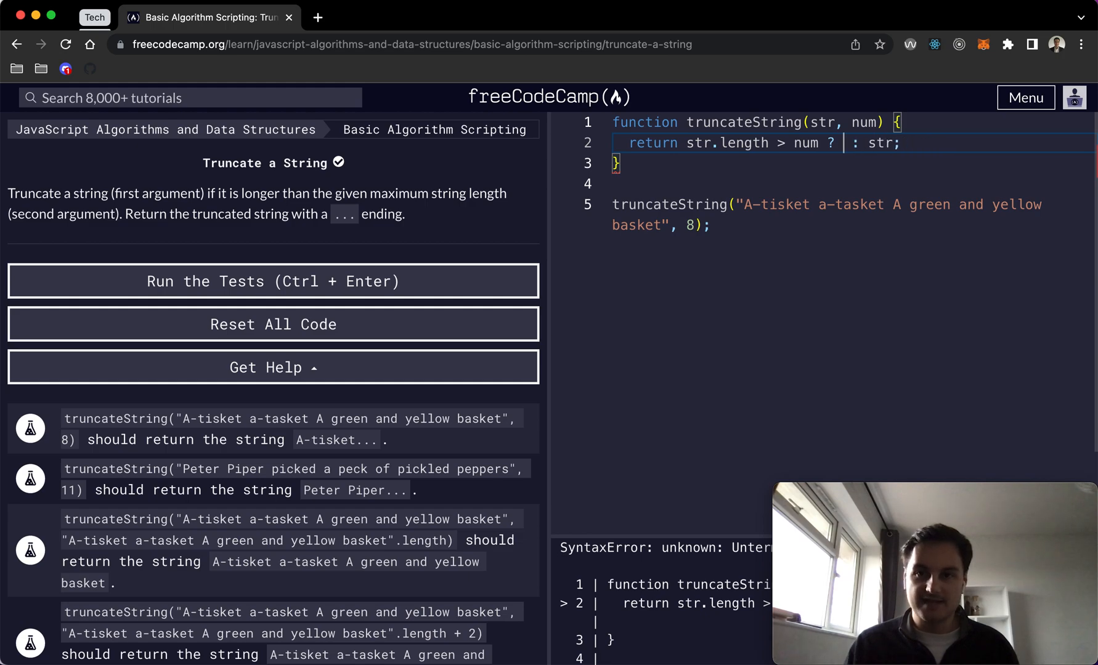
text(``)
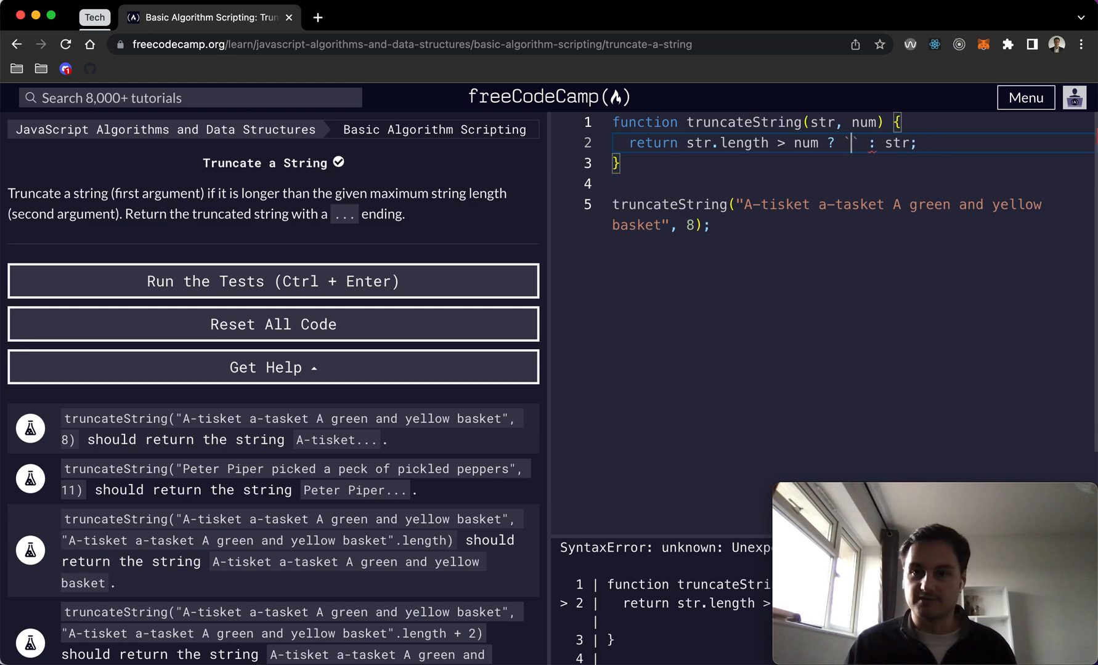
text($)
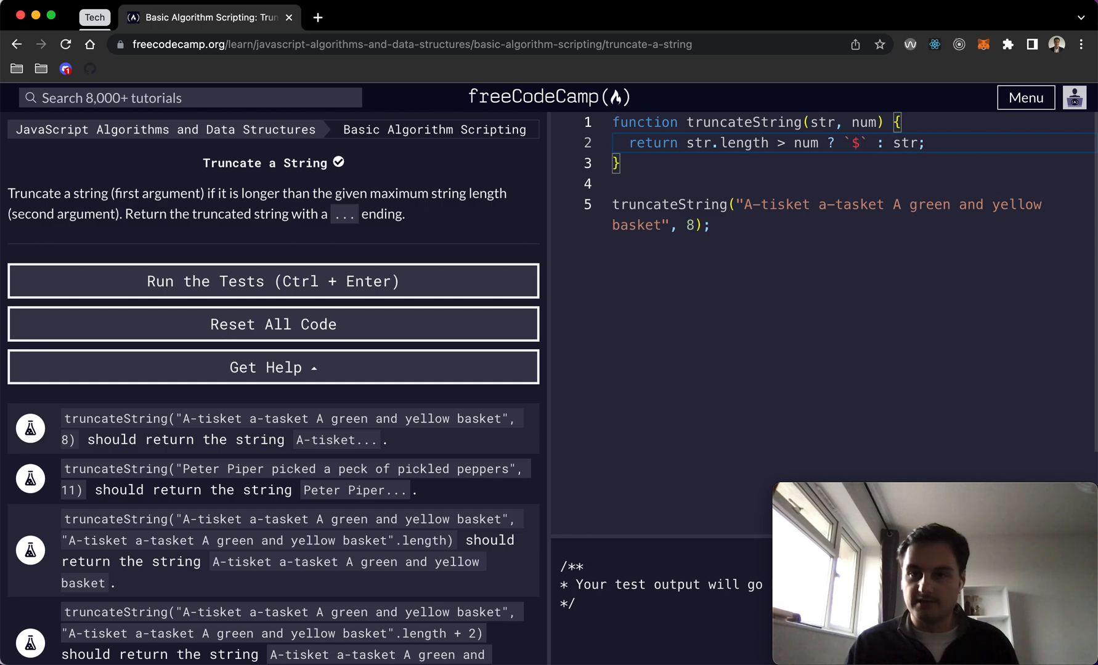
text({})
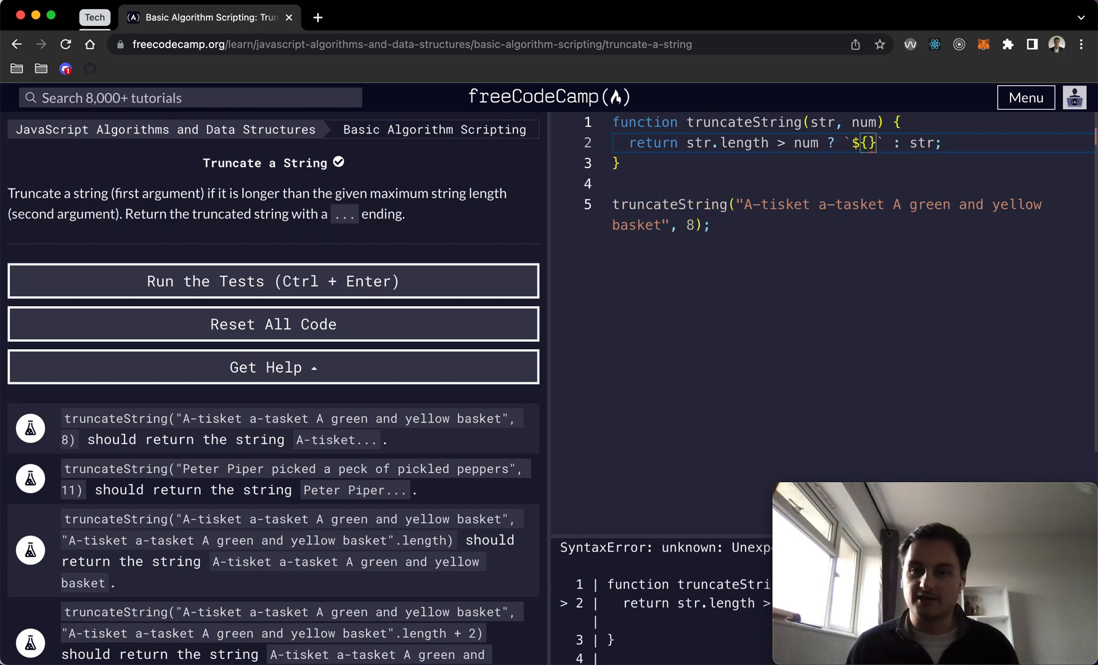
text(str)
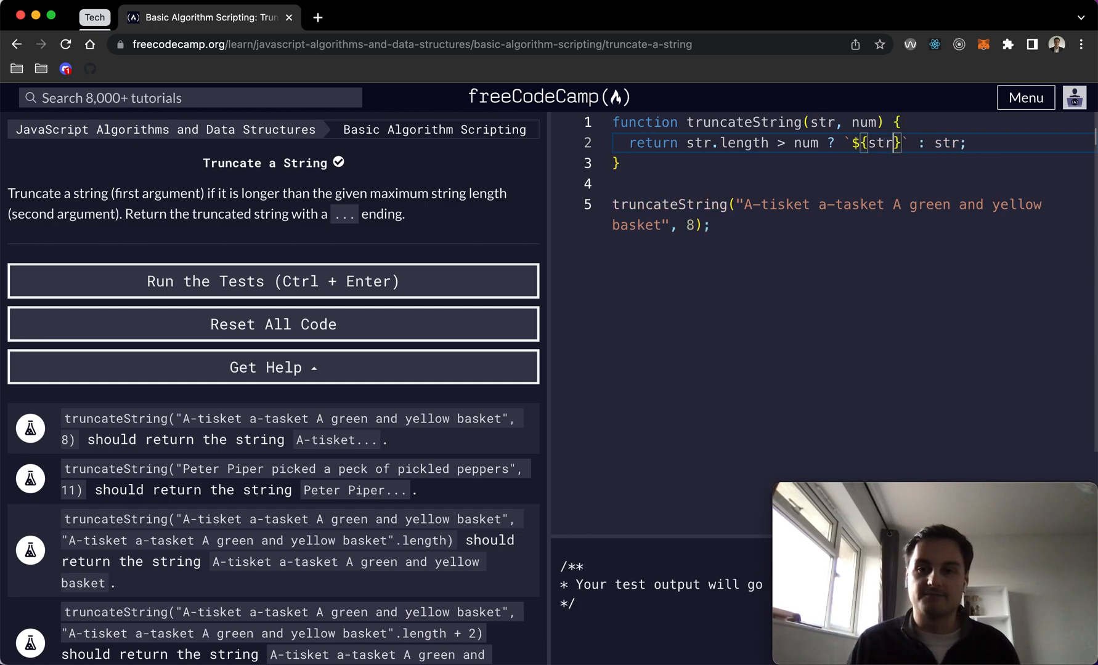
- Write the true branch as `${str}...` and position the cursor after str for a slice call
key(Right)
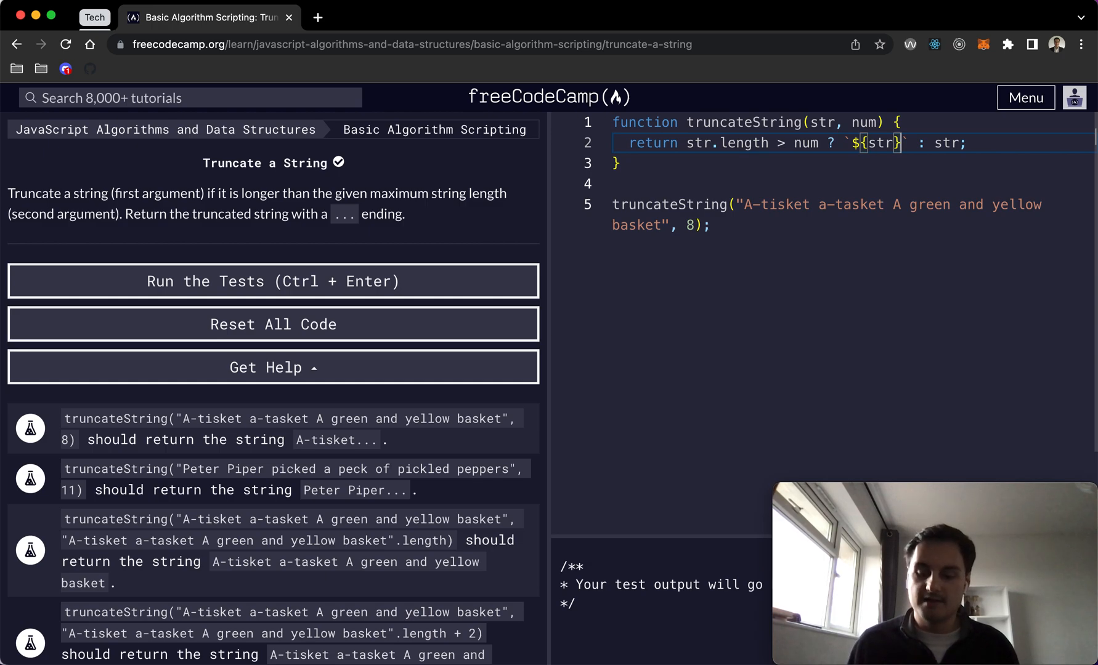
text(...)
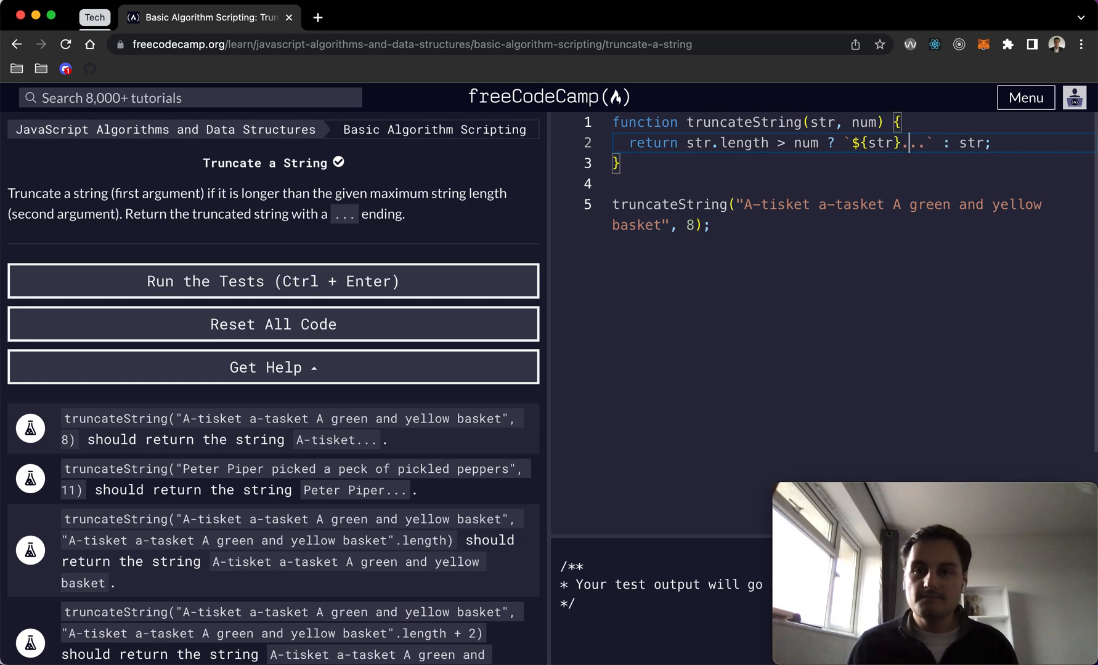
key(Left)
key(Left)
key(Left)
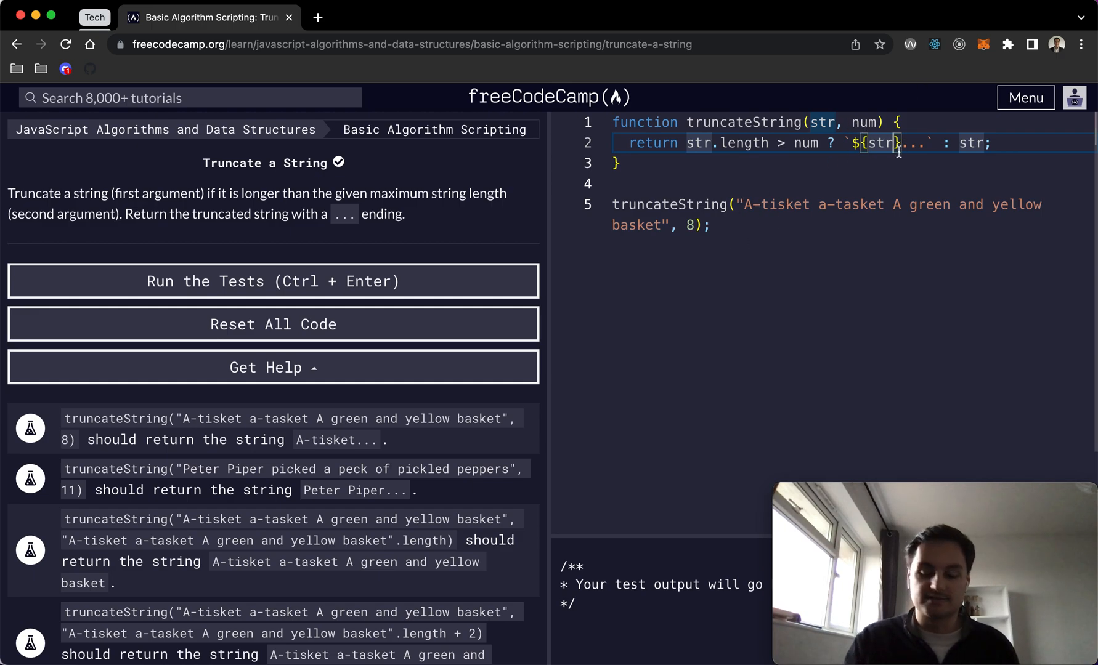
text(.sl)
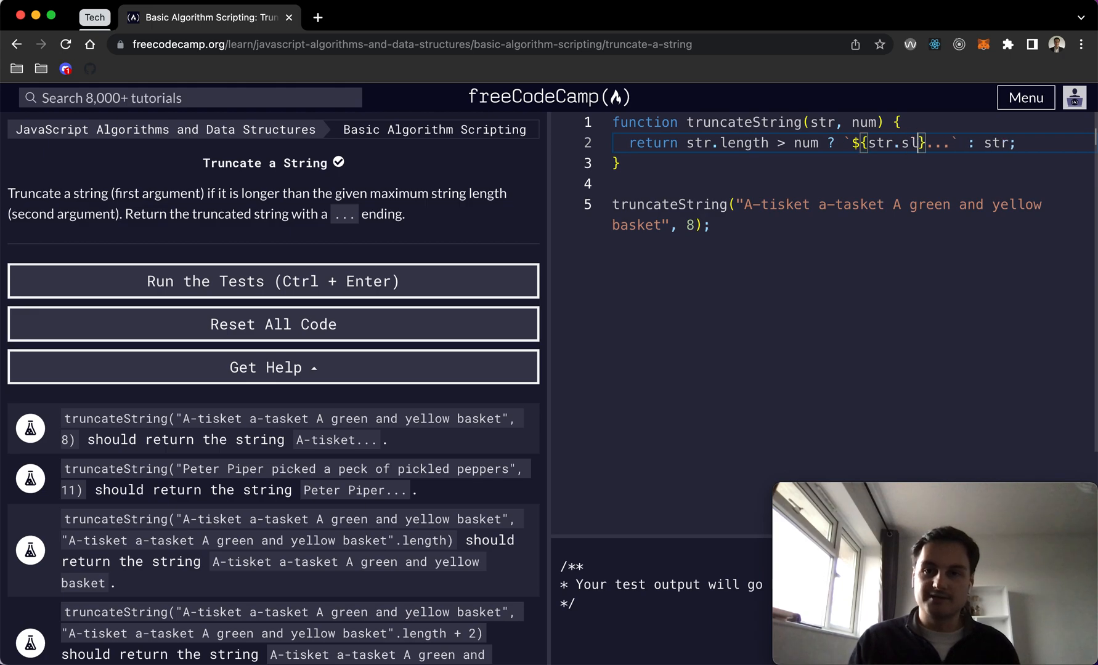
text(ice(0)
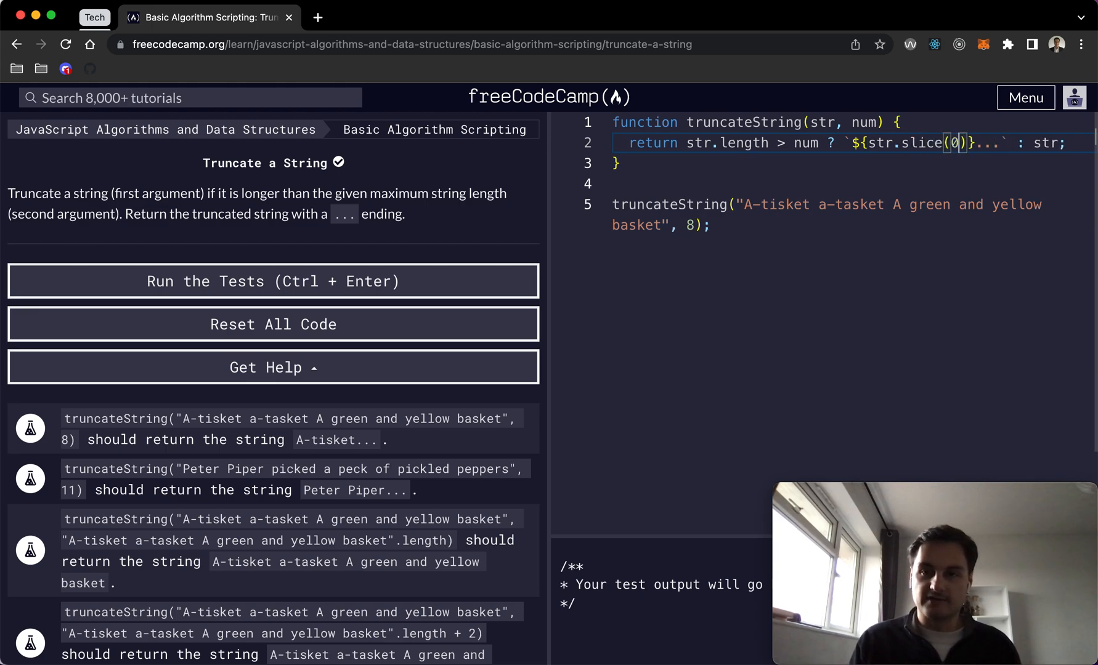
text(, 8)
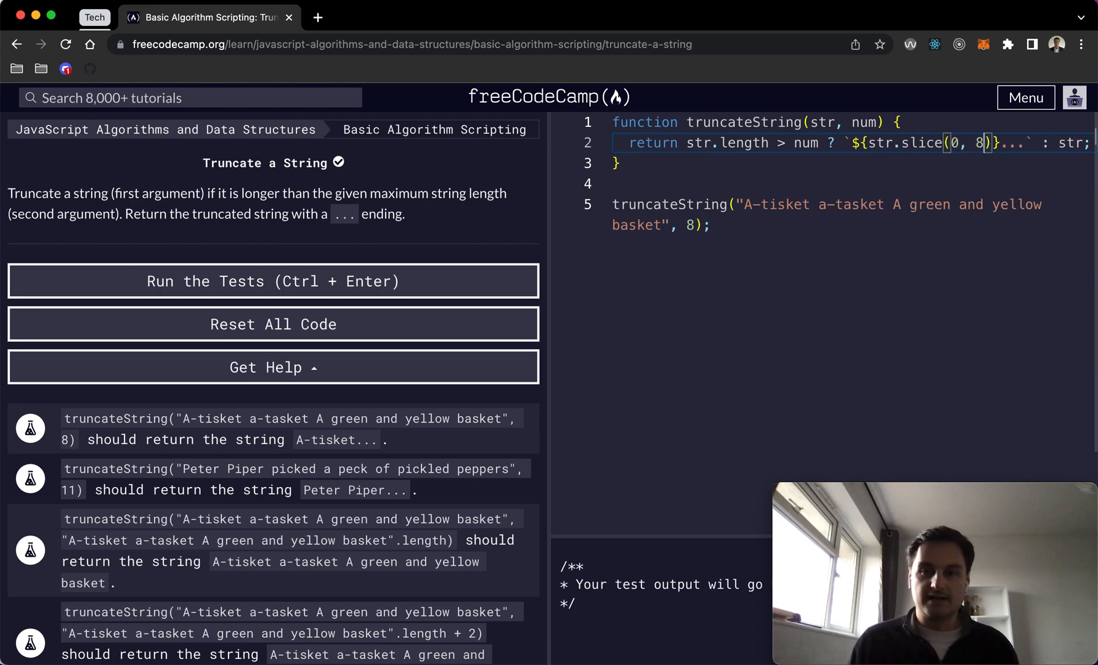
- Test str.slice(0, 8), then replace the hardcoded 8 with num
key(ctrl+Return)
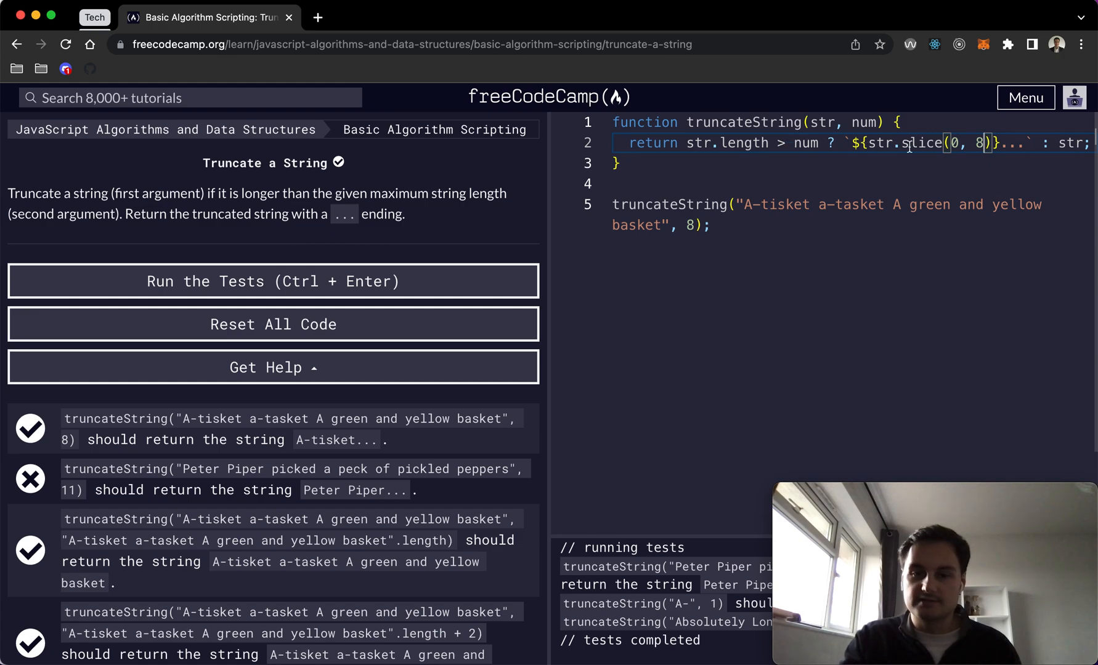
key(BackSpace)
text(num)
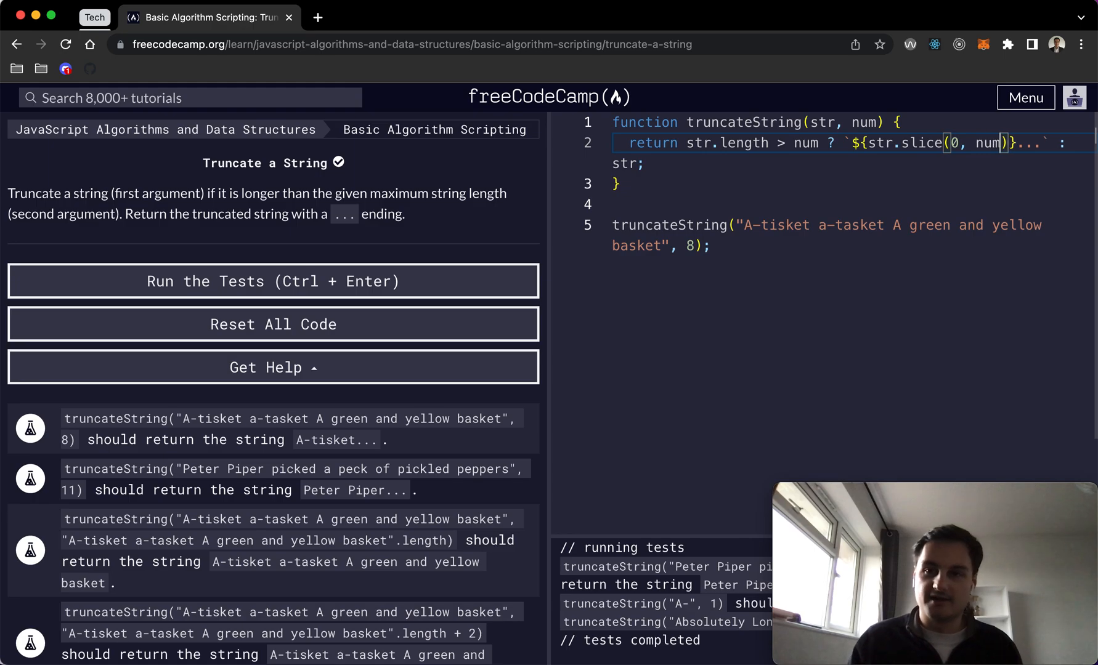
- Run the tests on str.slice(0, num), dismiss the completion message, and review the 'A-tisket' output and '...' ending
key(ctrl+Return)
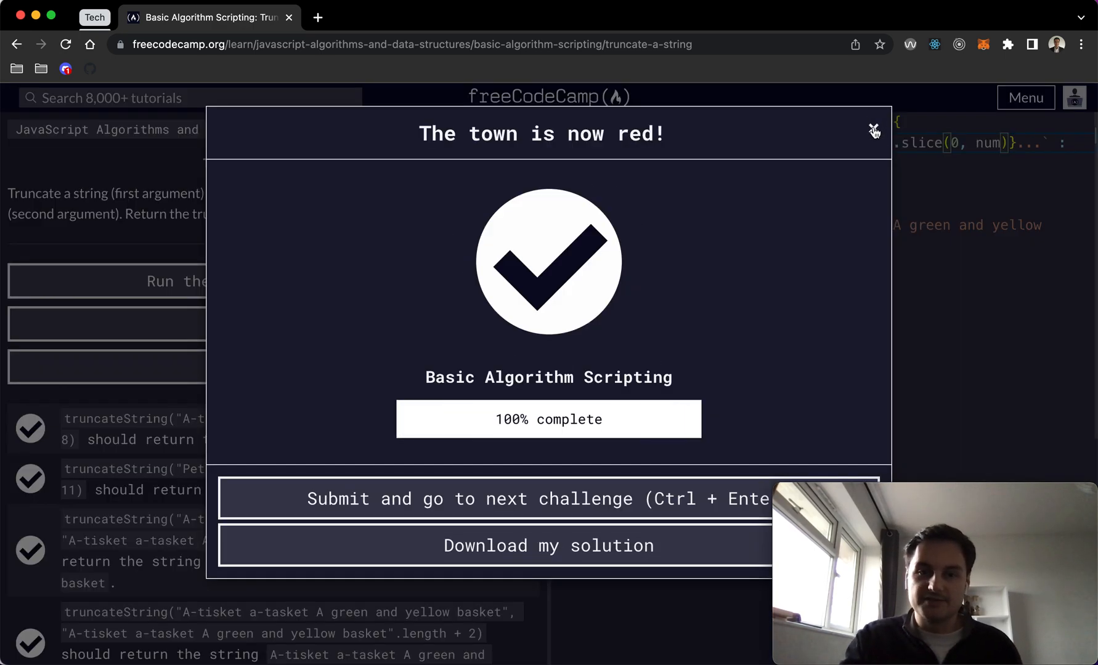
click(874, 130)
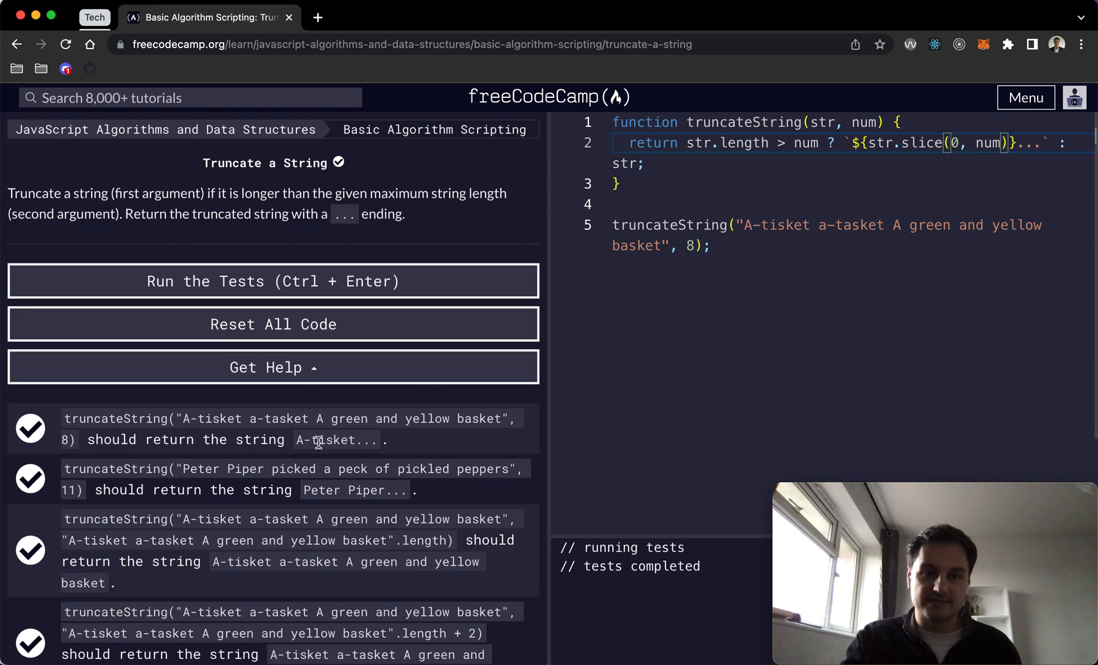
drag(295, 439, 355, 440)
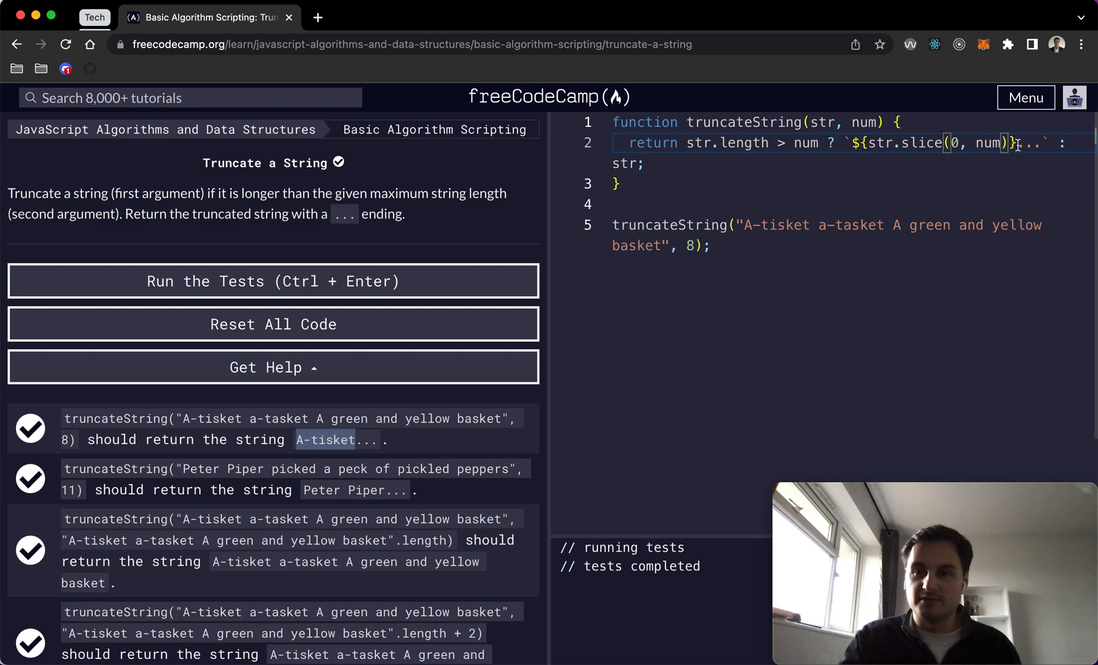
drag(1015, 143, 1039, 143)
click(772, 164)
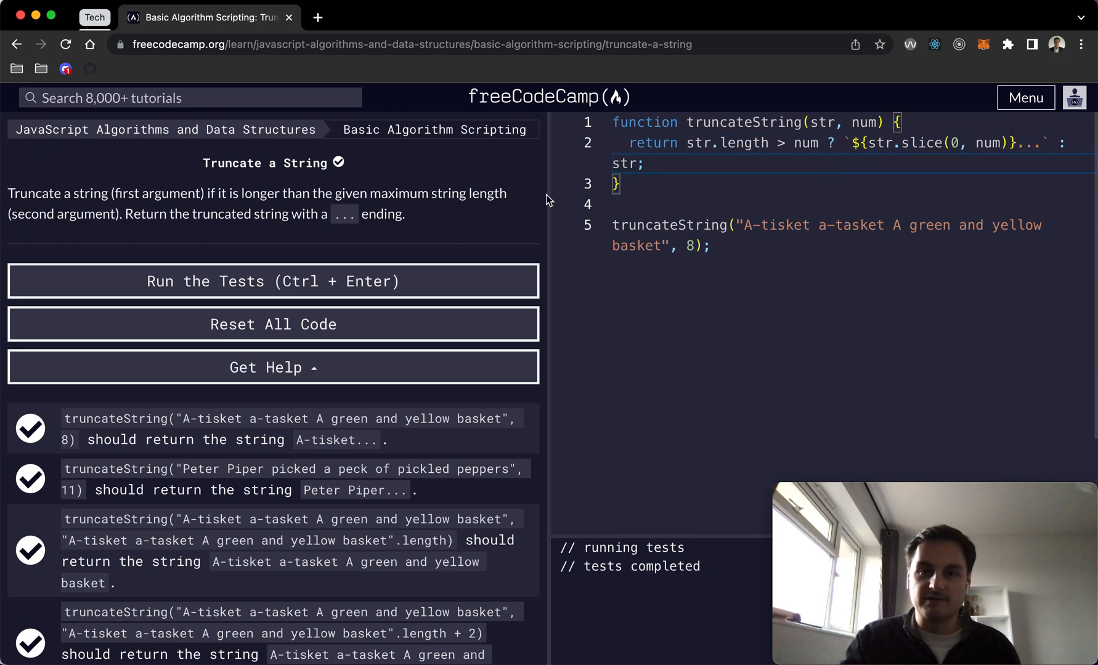
- Widen the editor to fit line 2 and rerun the tests on the final one-line solution
drag(547, 195, 449, 194)
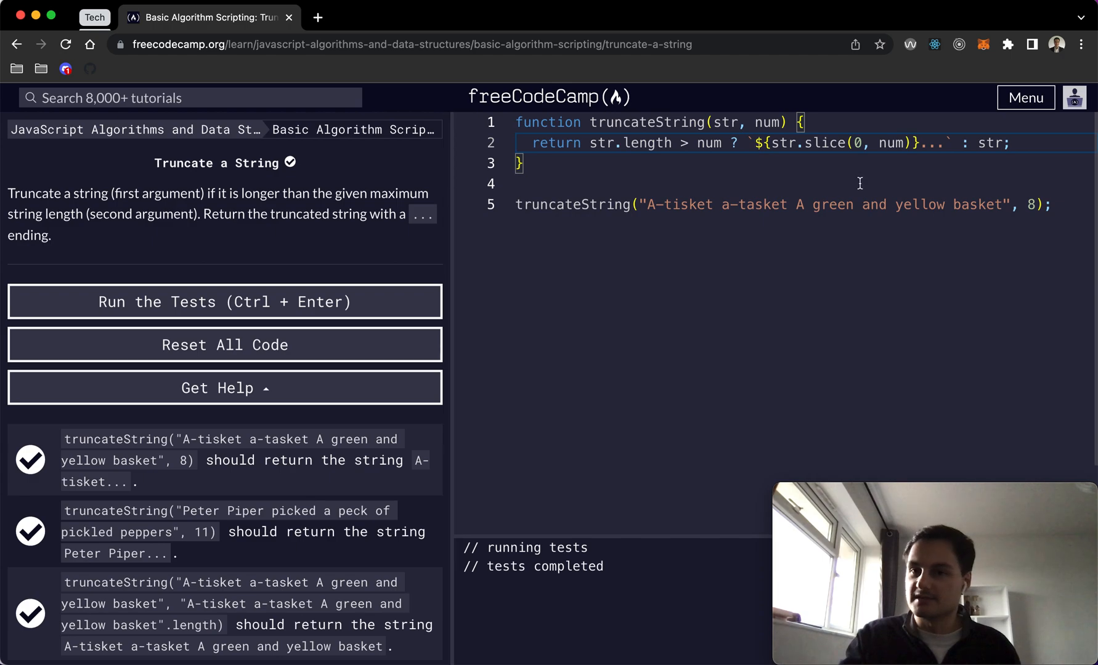
click(687, 161)
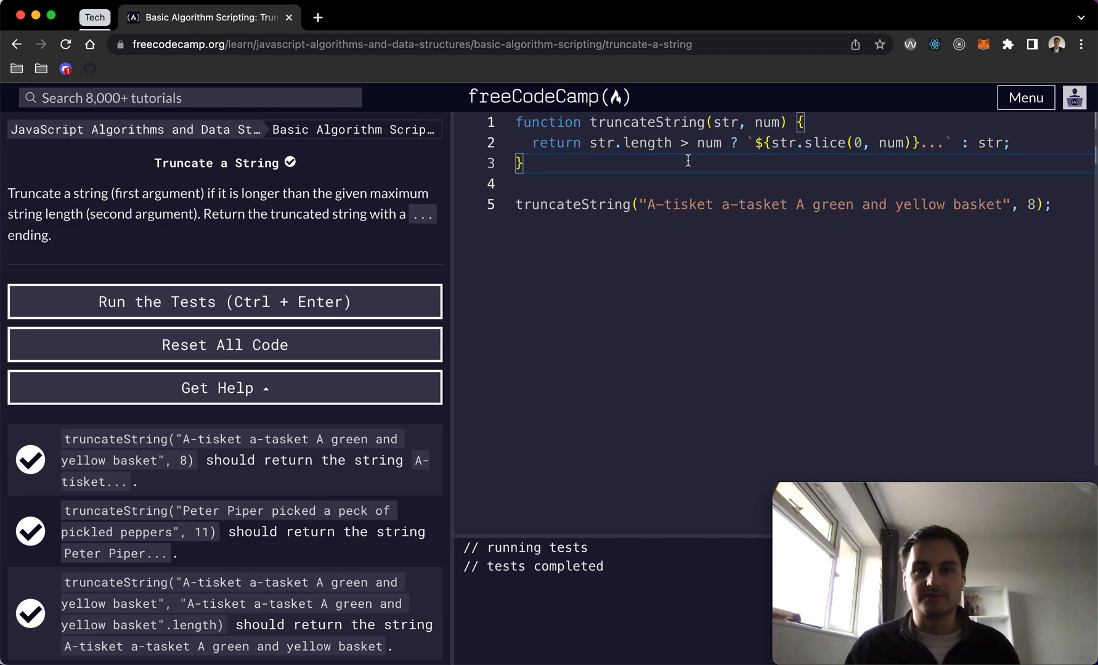
key(ctrl+Return)
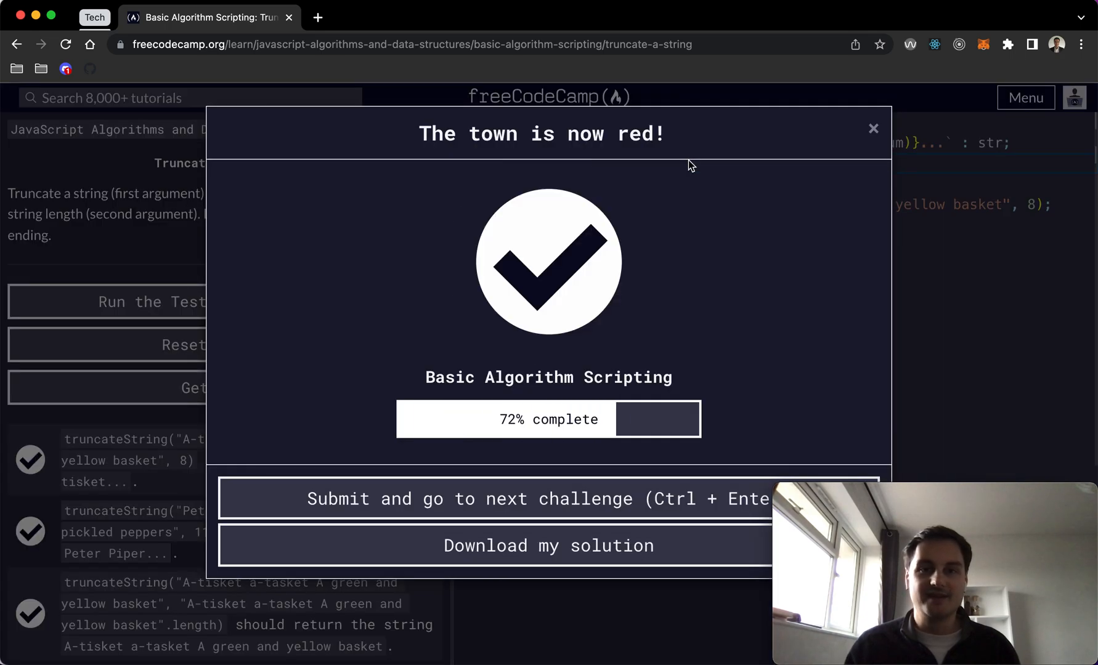